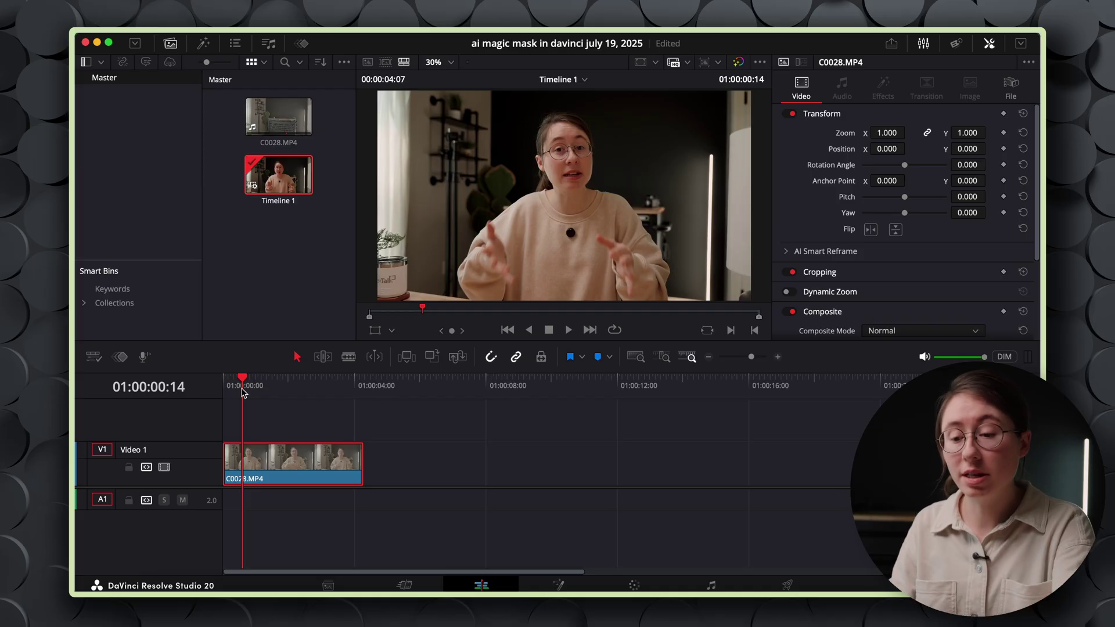
Preview the clip, move to the Color page, shift the existing nodes left and select node 02.
left_click_drag(257, 391, 292, 389)
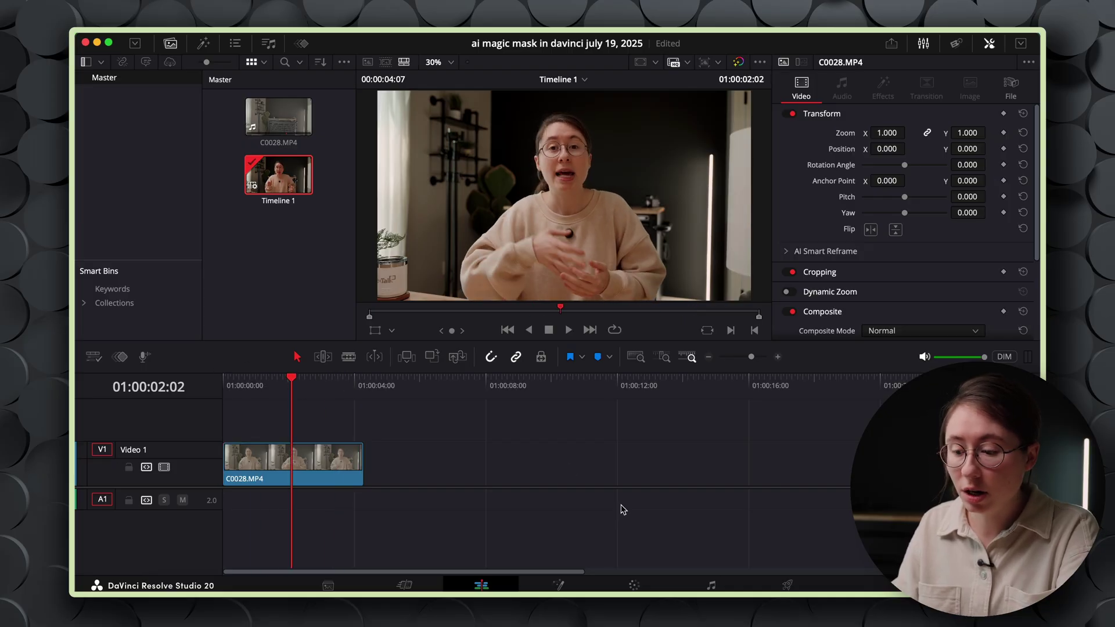
left_click(636, 585)
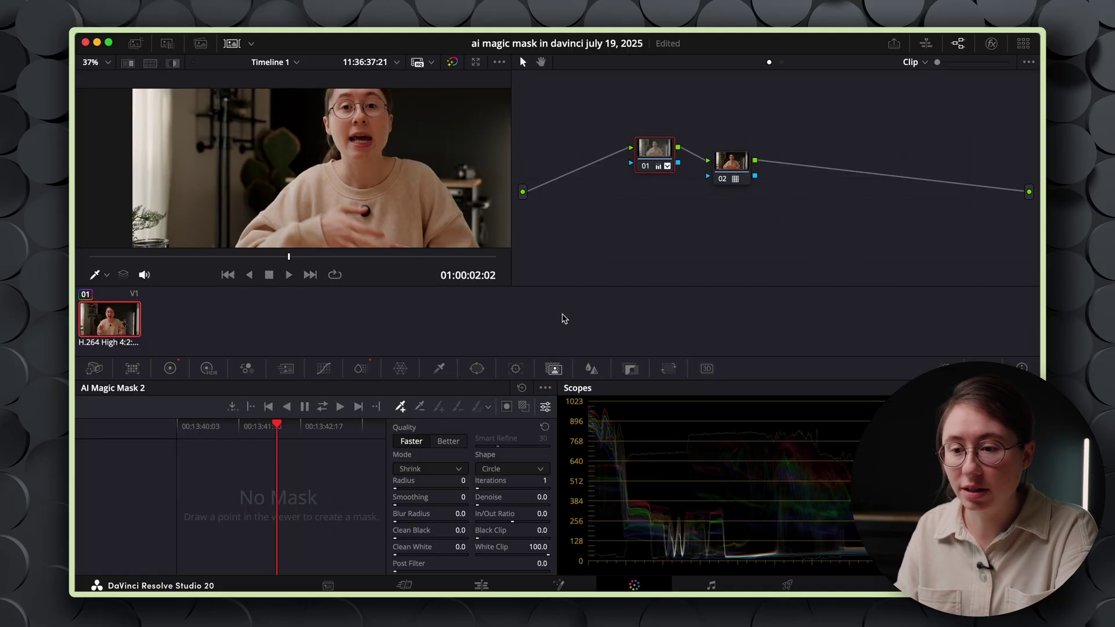
left_click_drag(597, 244, 746, 120)
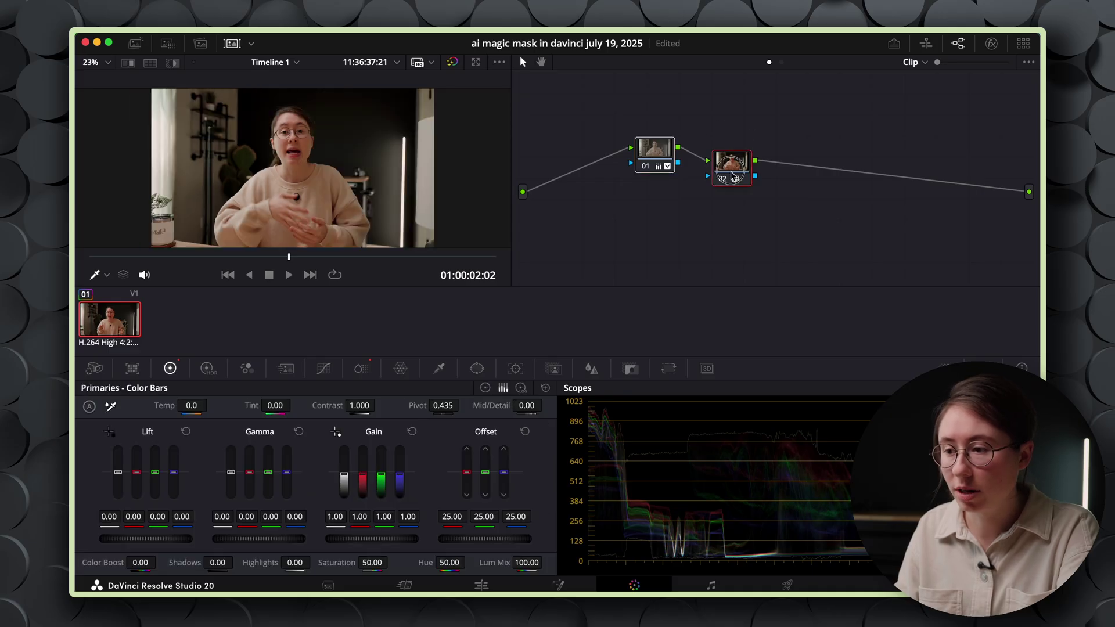
left_click_drag(745, 176, 676, 176)
left_click(676, 176)
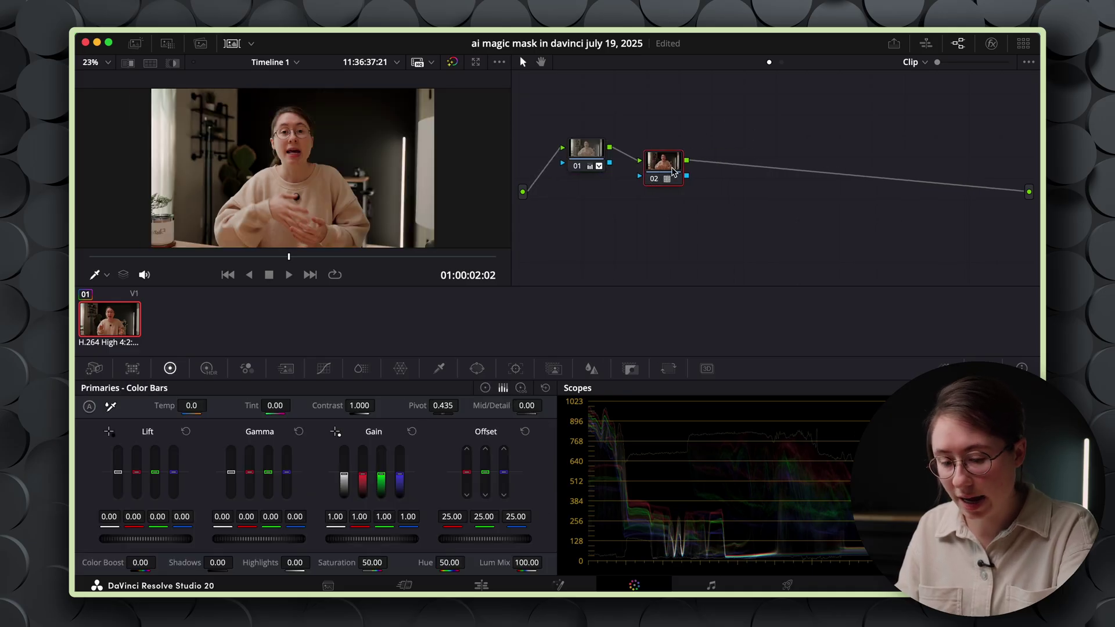
Add serial node 03 after node 02 and give the node graph an alpha output.
key("alt+s")
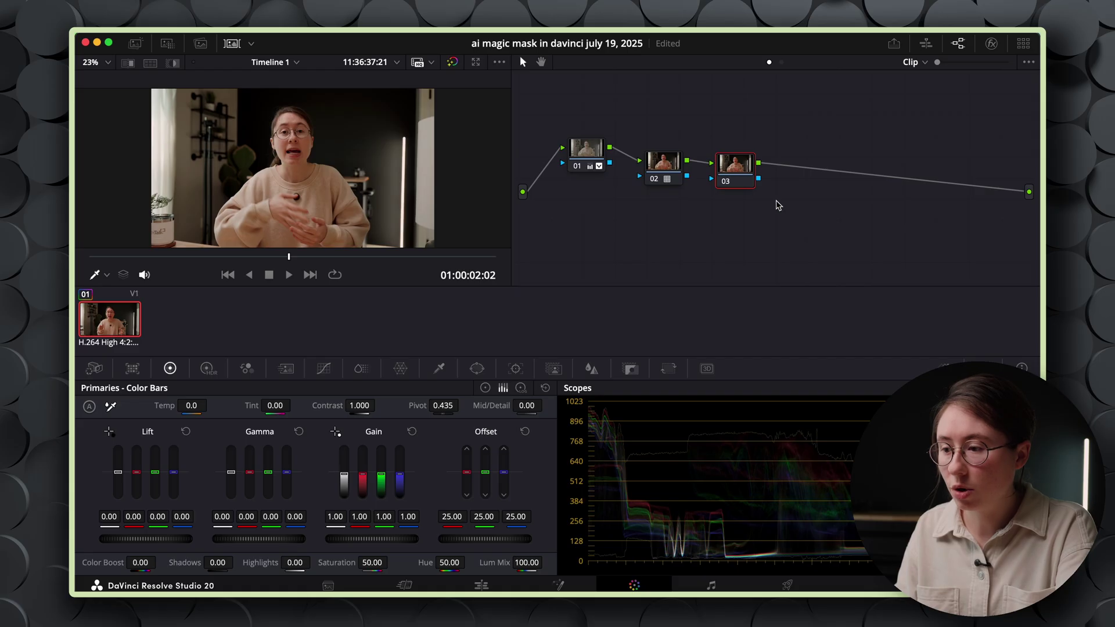
right_click(778, 205)
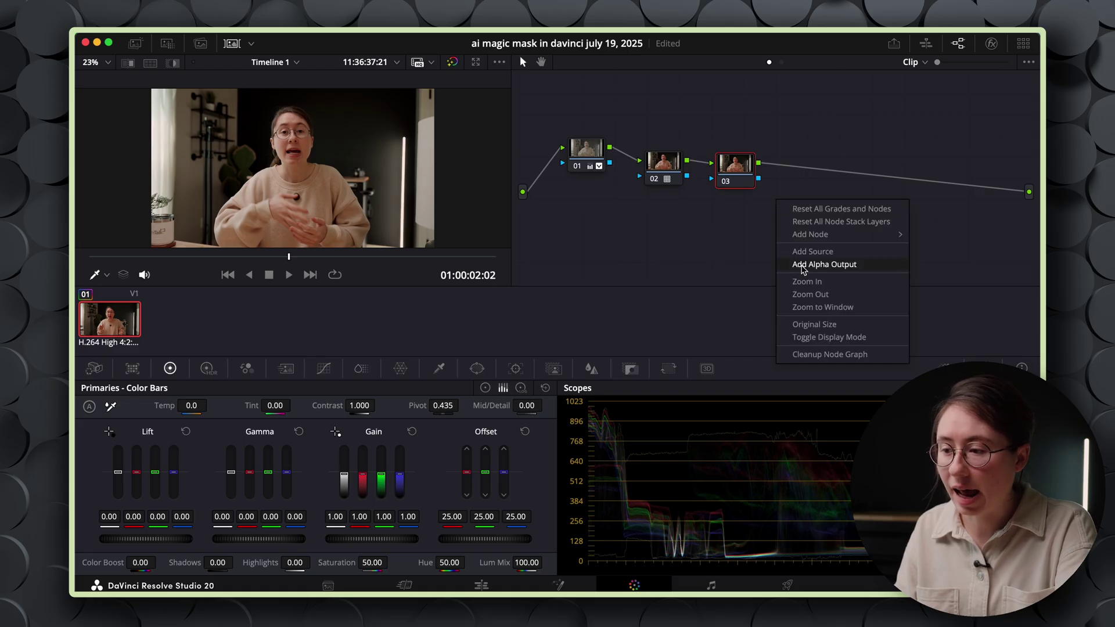
left_click(803, 265)
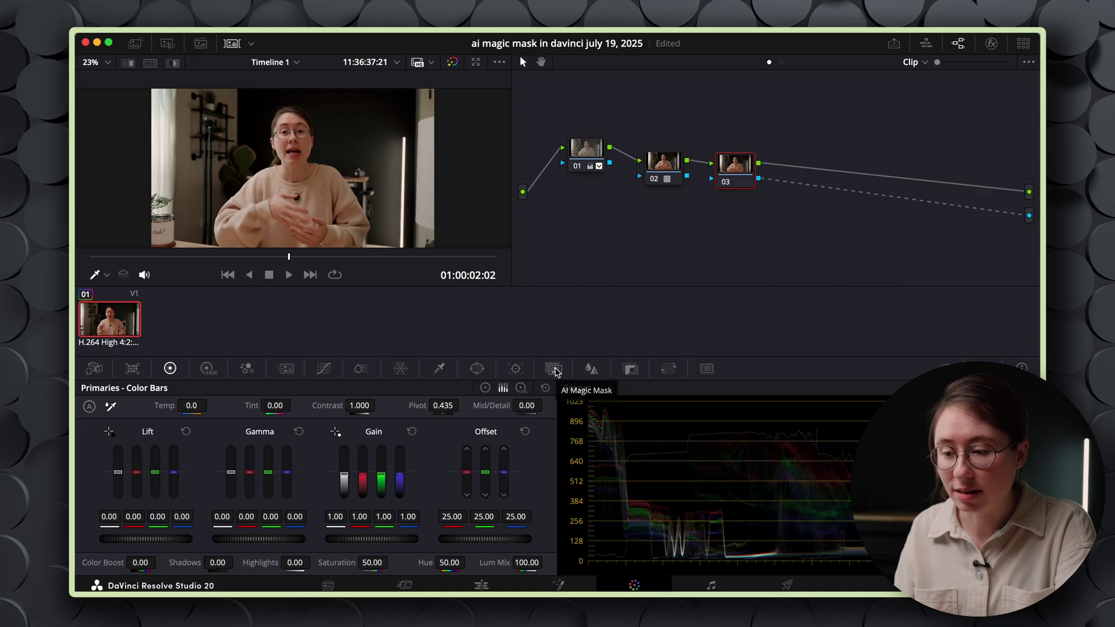
On node 03, build a Magic Mask with points on the presenter's sweater and face, subtracting beside her face.
left_click(554, 369)
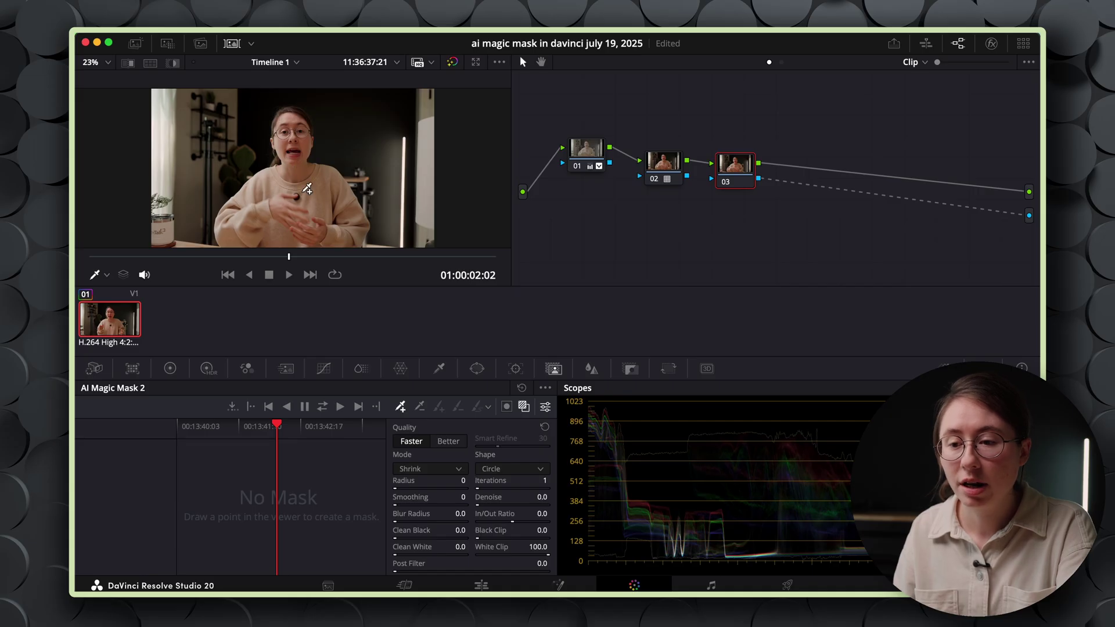
left_click(296, 185)
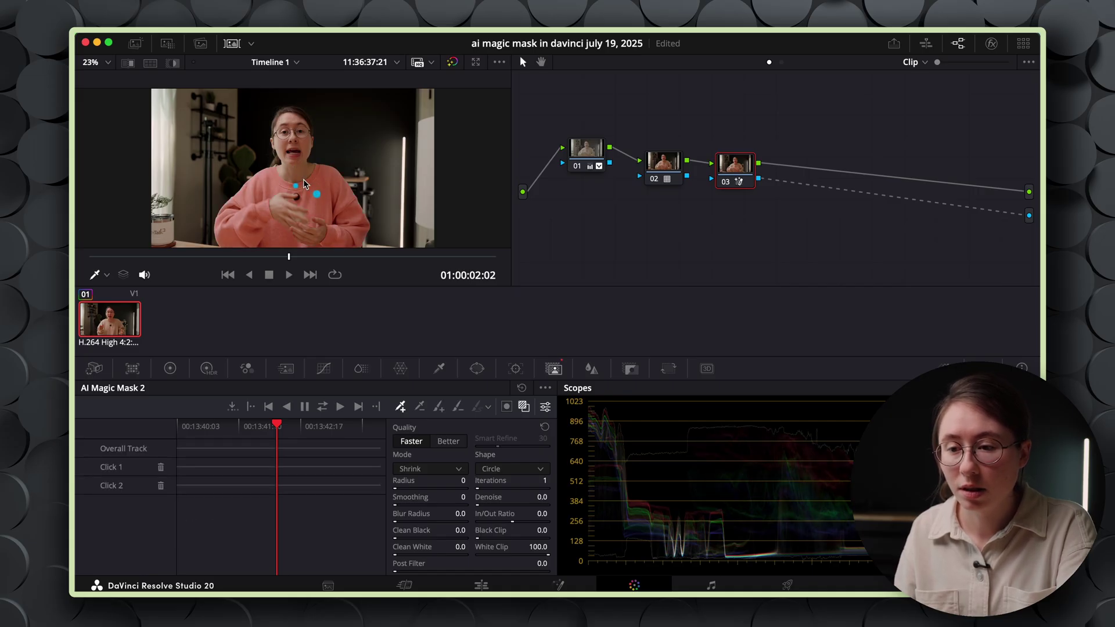
left_click(295, 167)
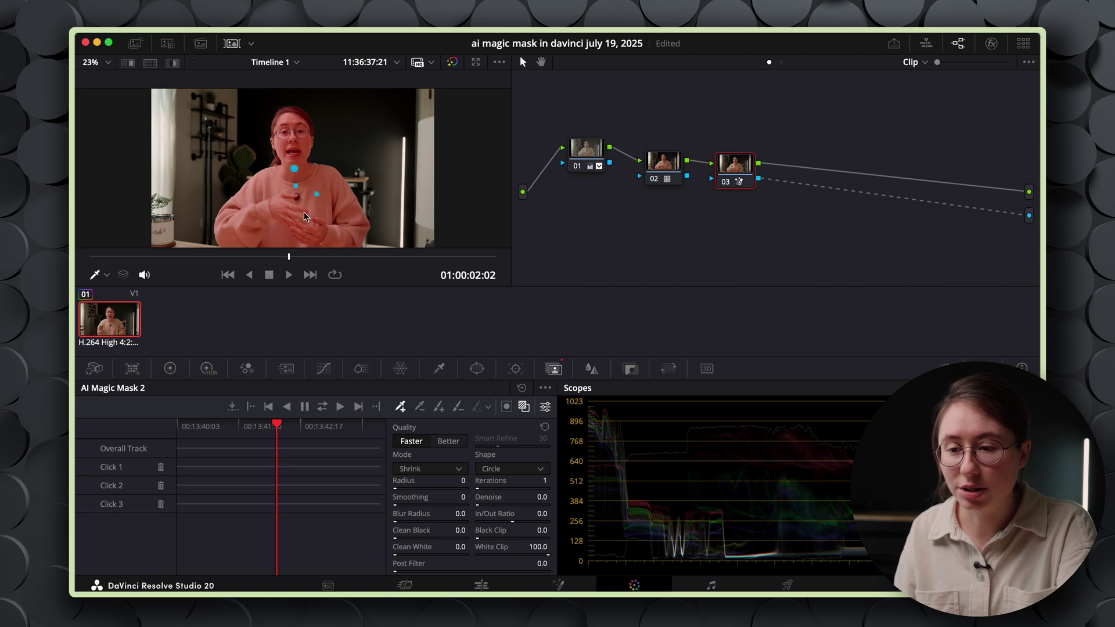
scroll(279, 158, "up", 6)
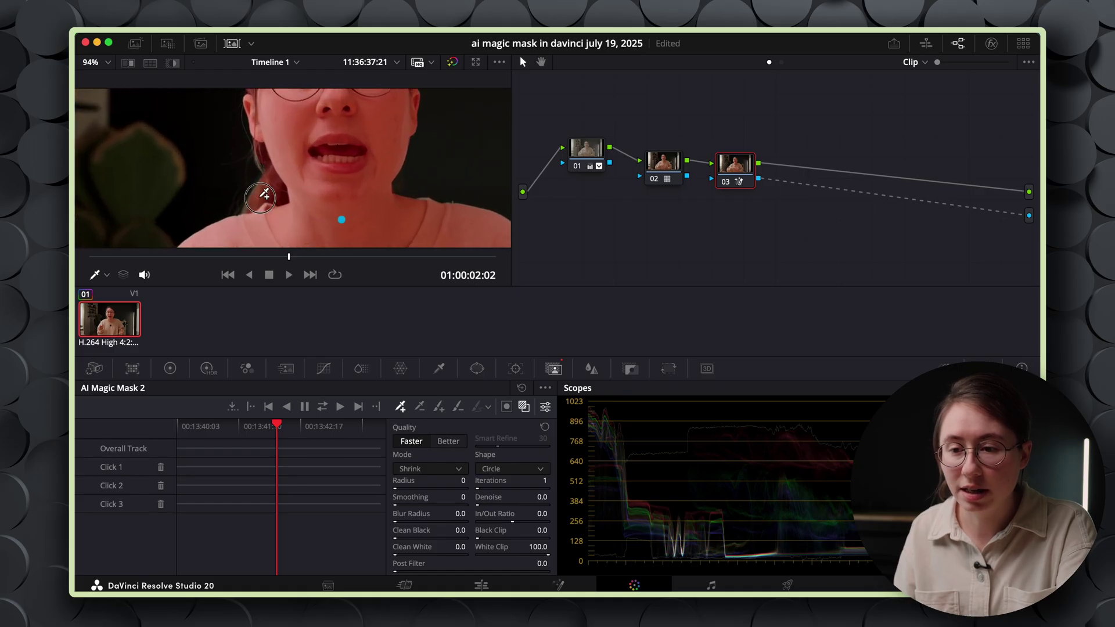
left_click(259, 198)
left_click(310, 158)
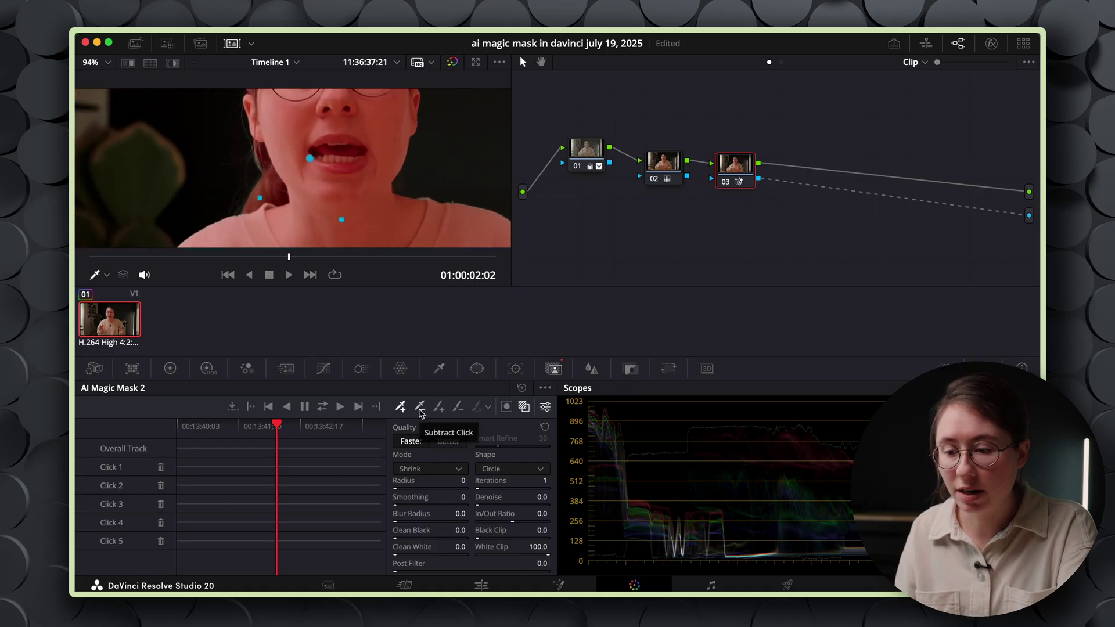
left_click(419, 409)
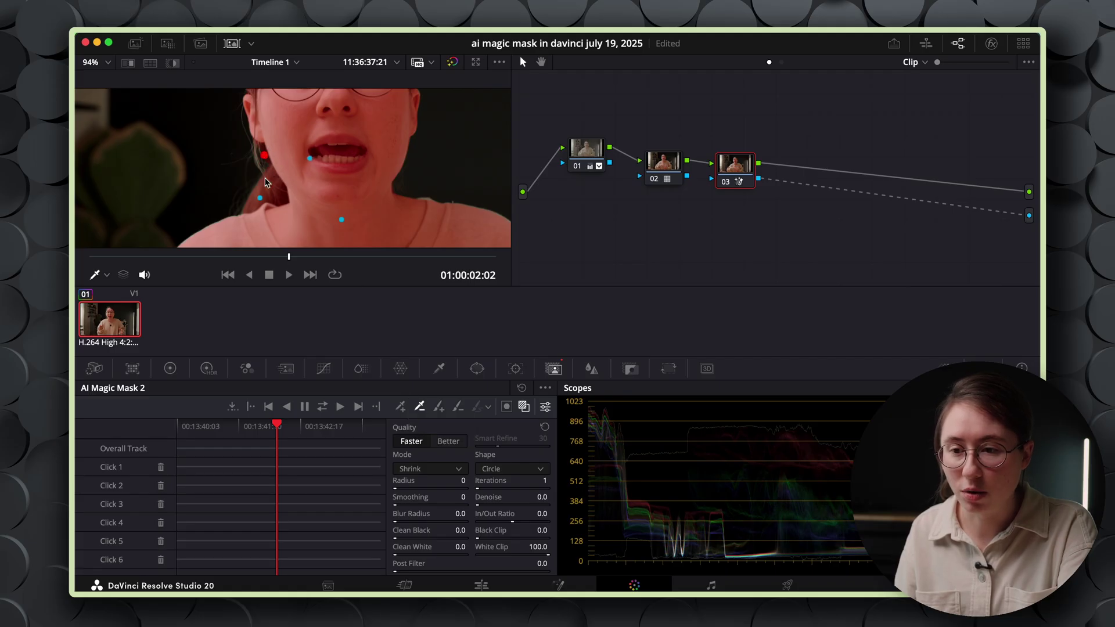
key("shift+z")
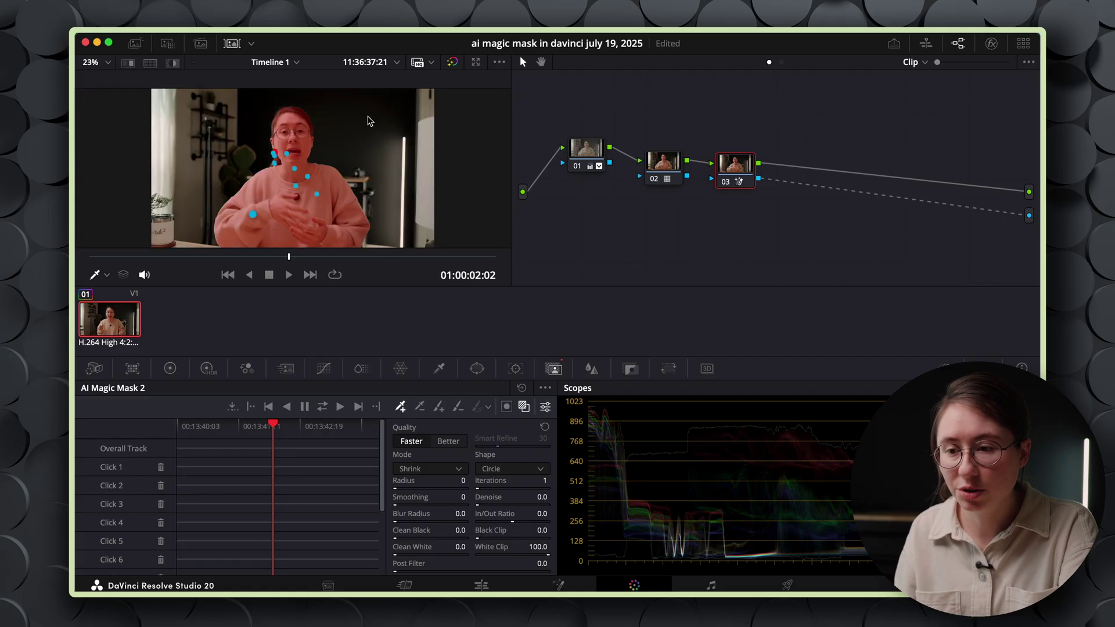
Track the magic mask forward and backward through the clip and review it with the overlay off.
left_click(323, 408)
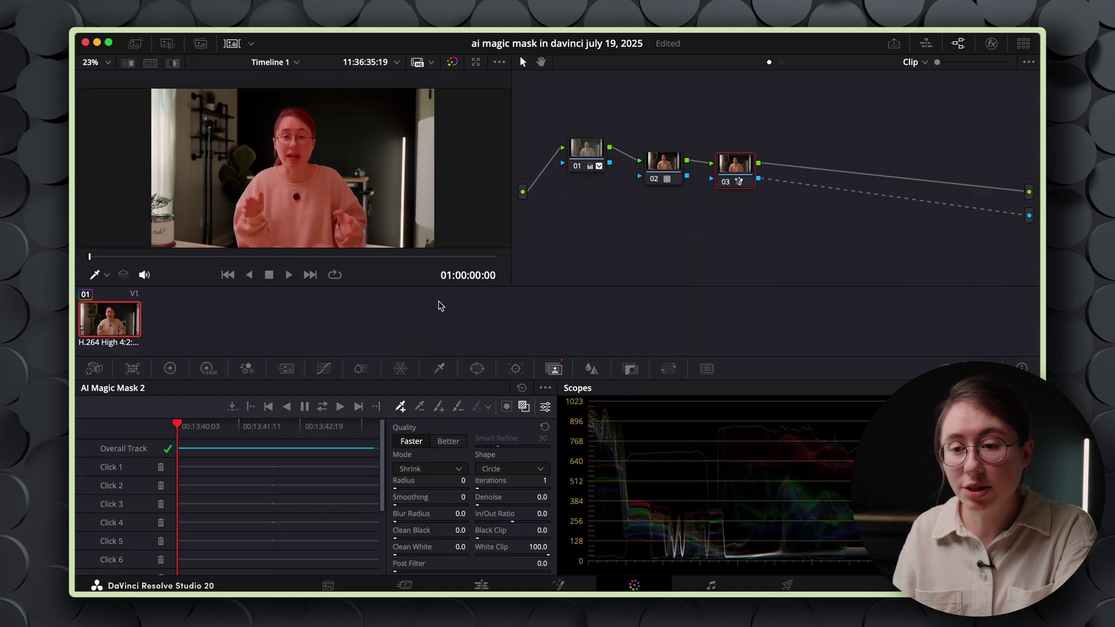
key("space")
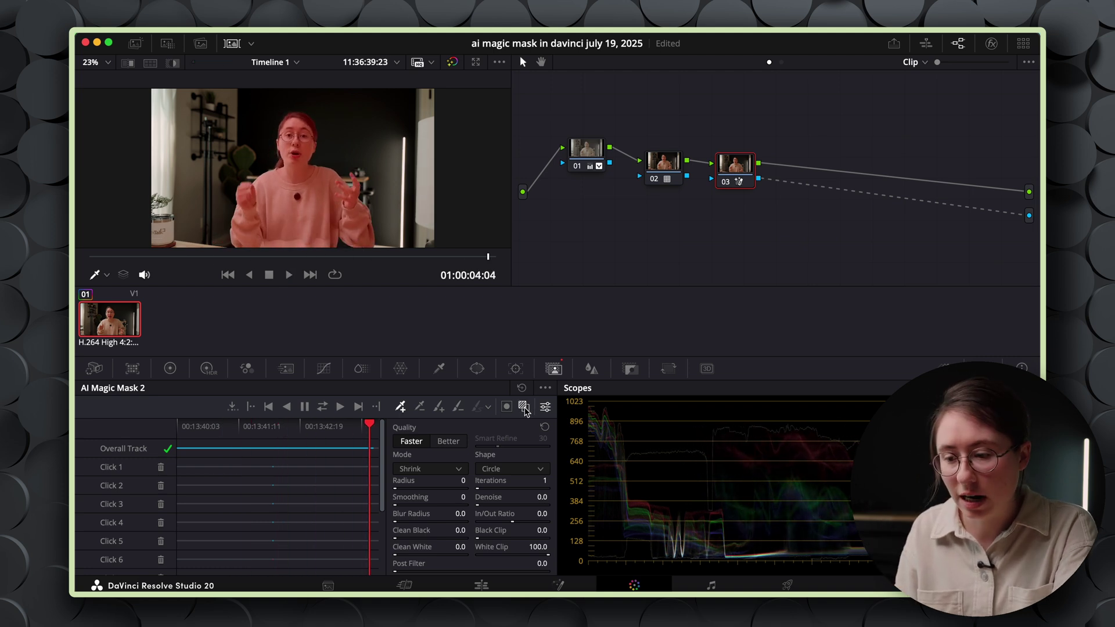
left_click(524, 409)
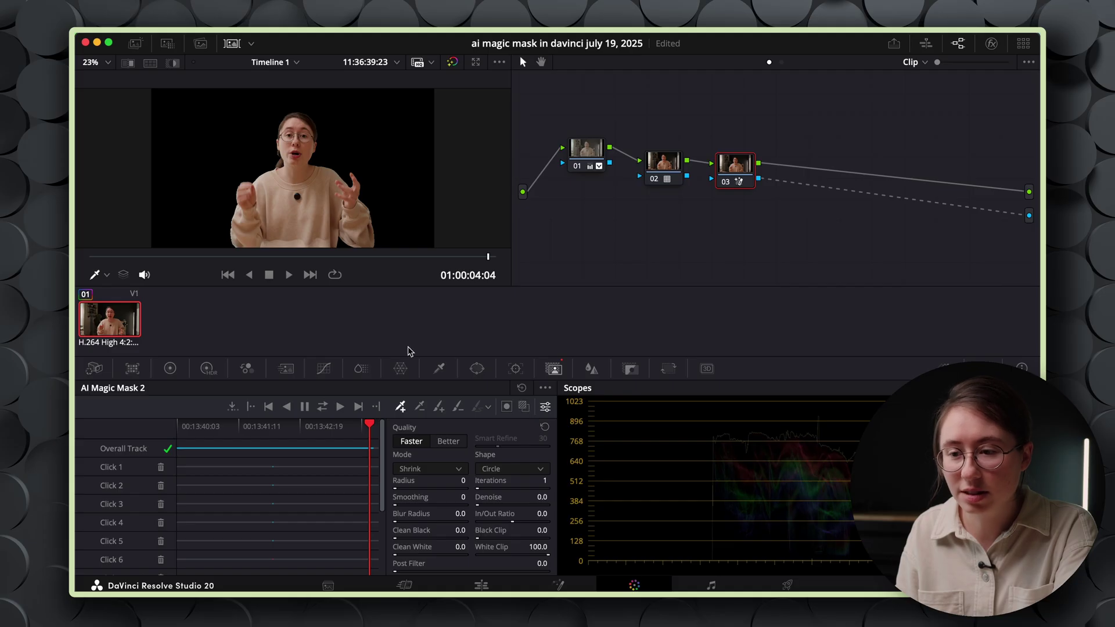
key("space")
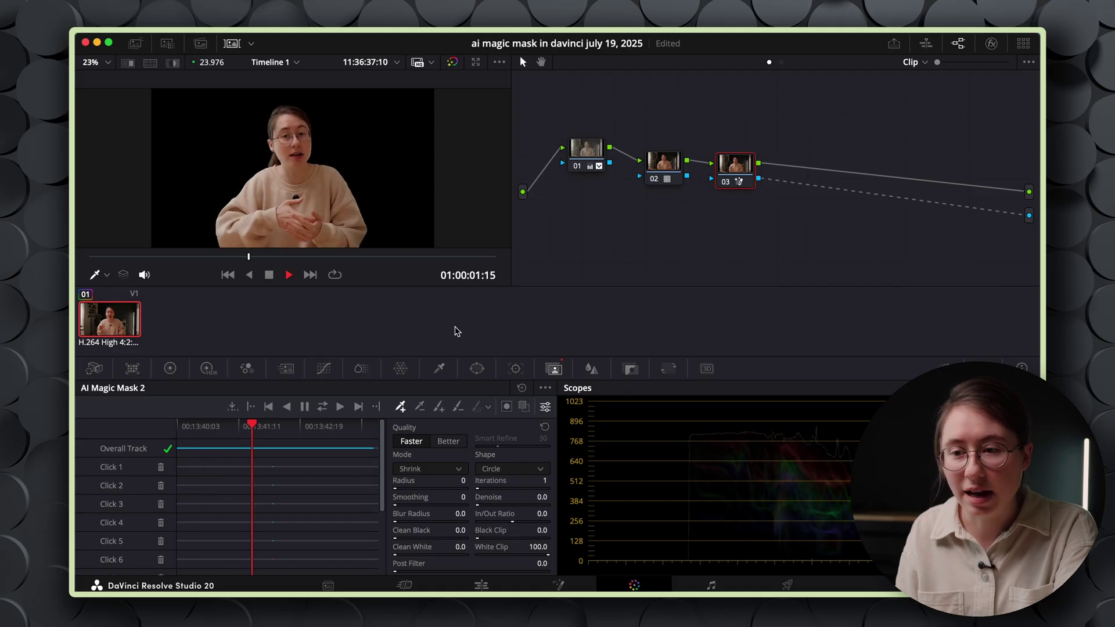
key("space")
Invert the mask so the presenter is blacked out, and play back to check.
left_click(507, 407)
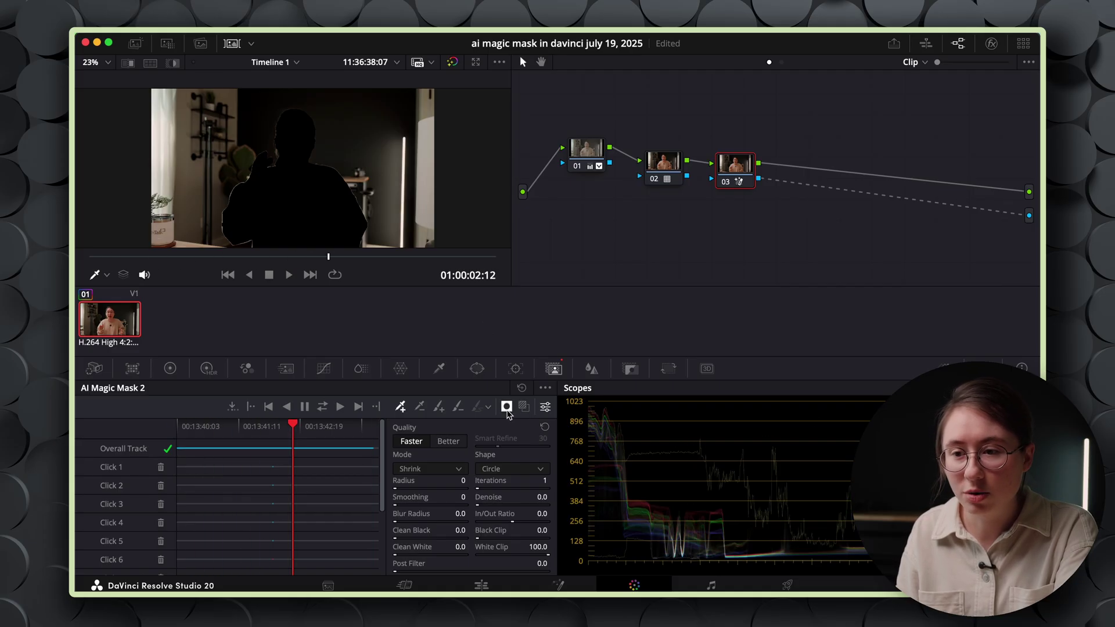
key("space")
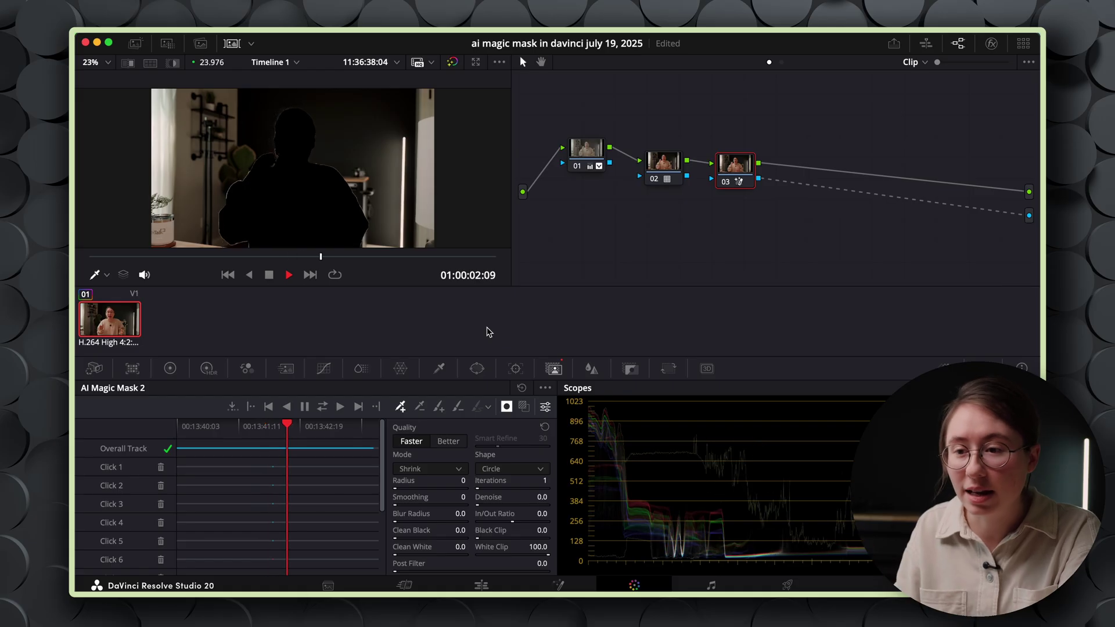
key("space")
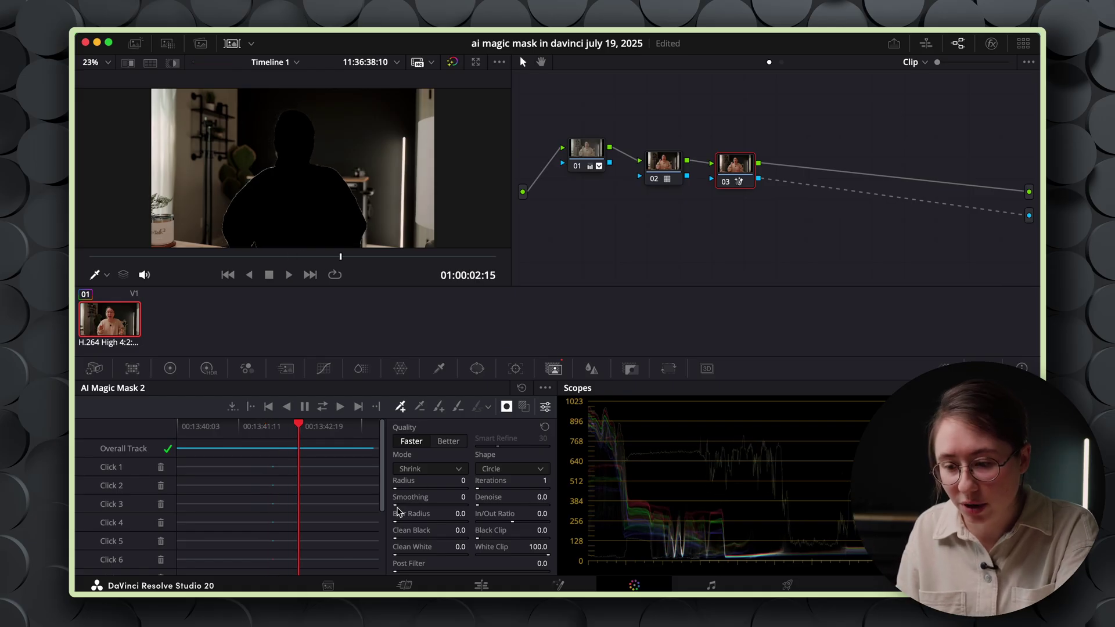
Refine the mask with Smoothing 1, a higher Denoise amount and higher-quality processing.
left_click_drag(395, 504, 400, 505)
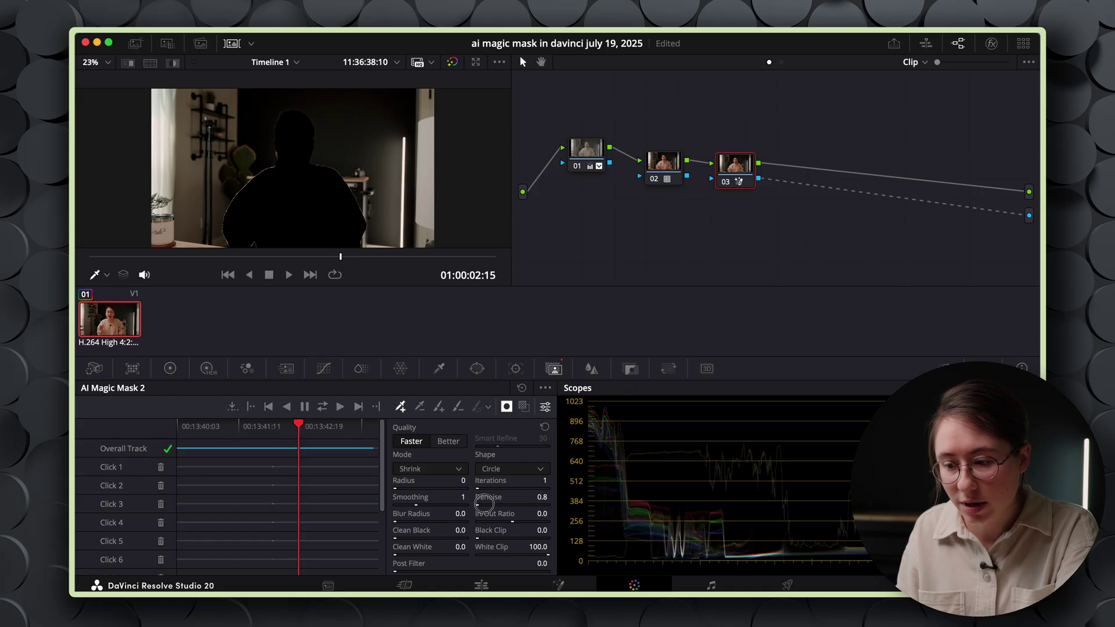
left_click_drag(478, 504, 504, 502)
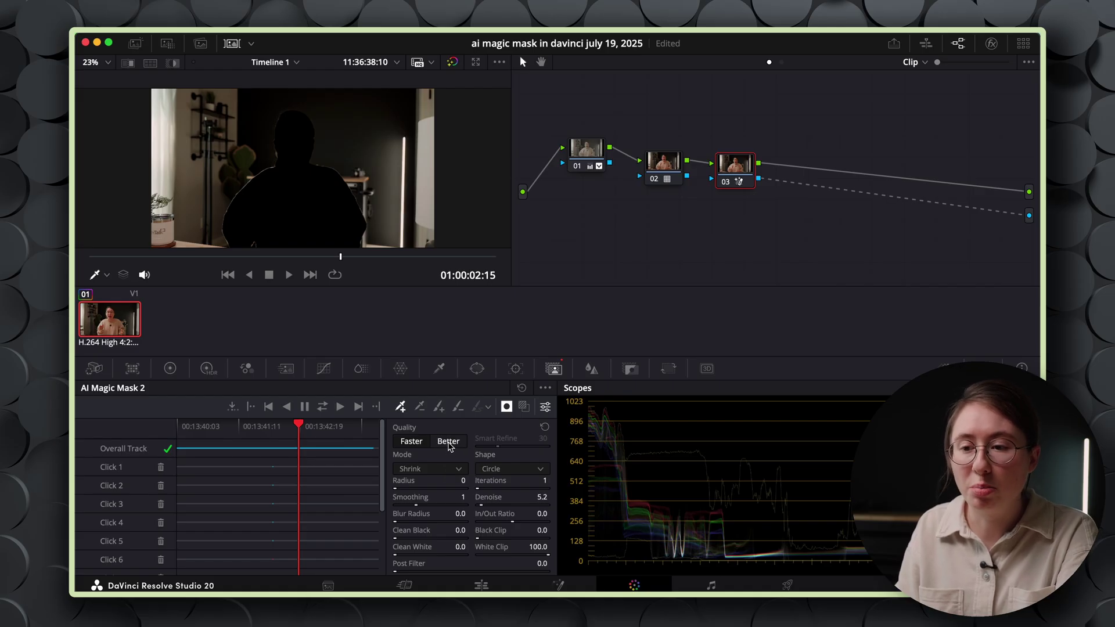
left_click(448, 442)
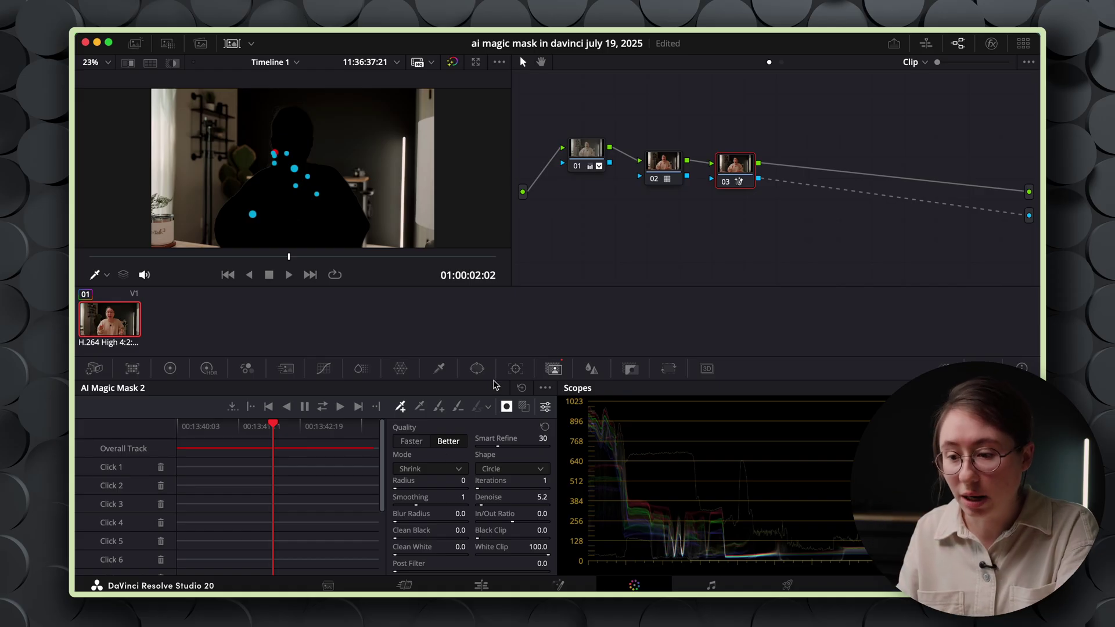
Retrack the refined mask through the clip and review the presenter isolated over black.
left_click(502, 408)
left_click_drag(357, 256, 302, 259)
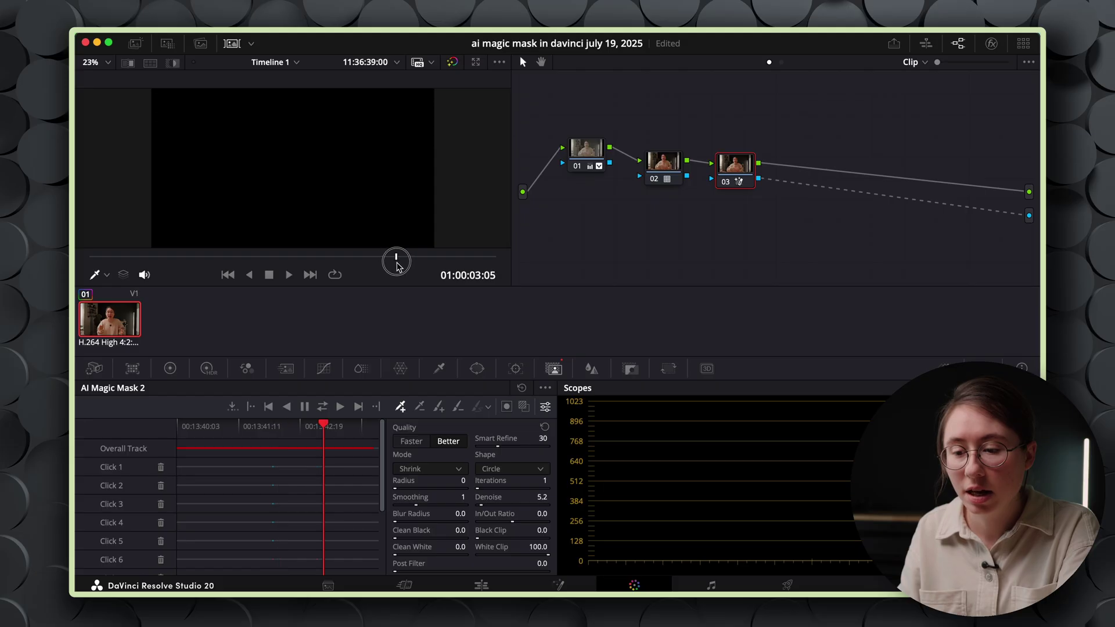
left_click_drag(397, 259, 289, 258)
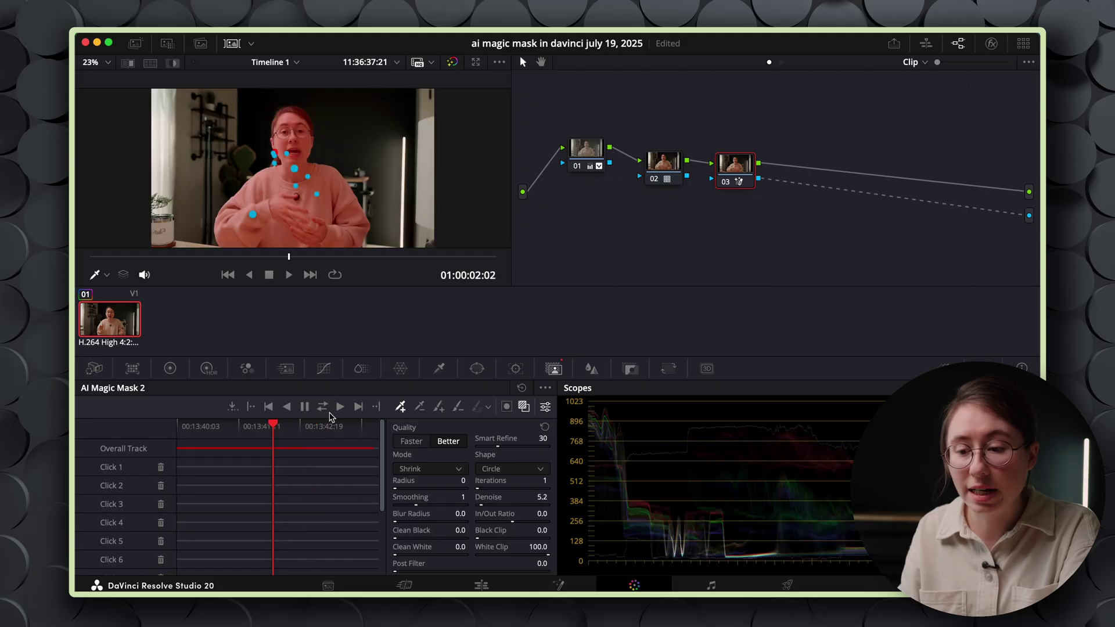
left_click(322, 408)
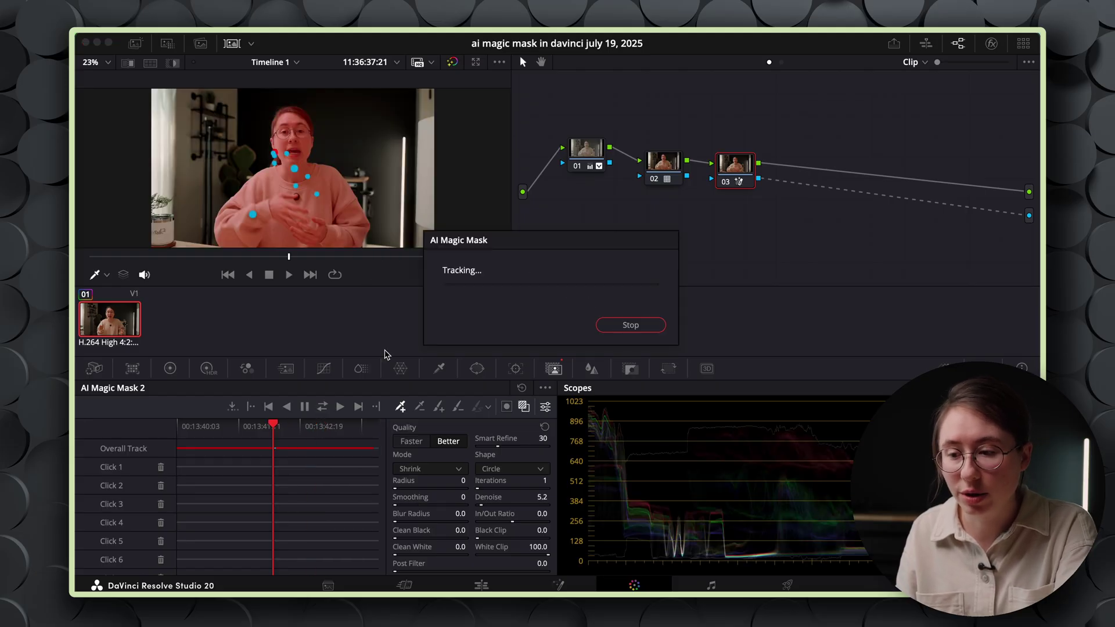
key("space")
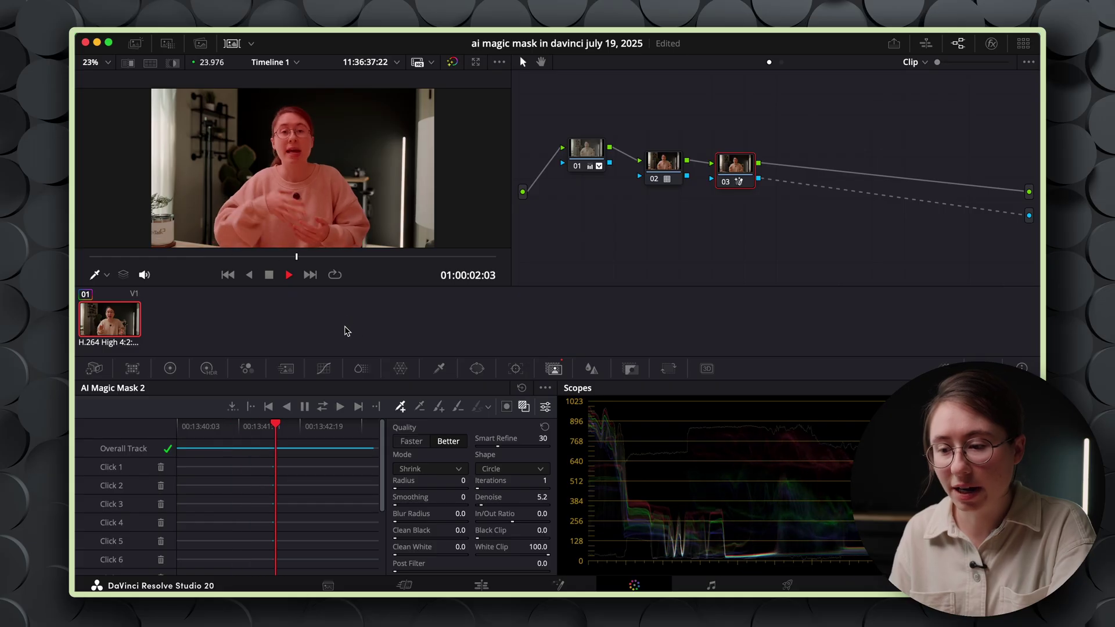
key("space")
left_click(522, 407)
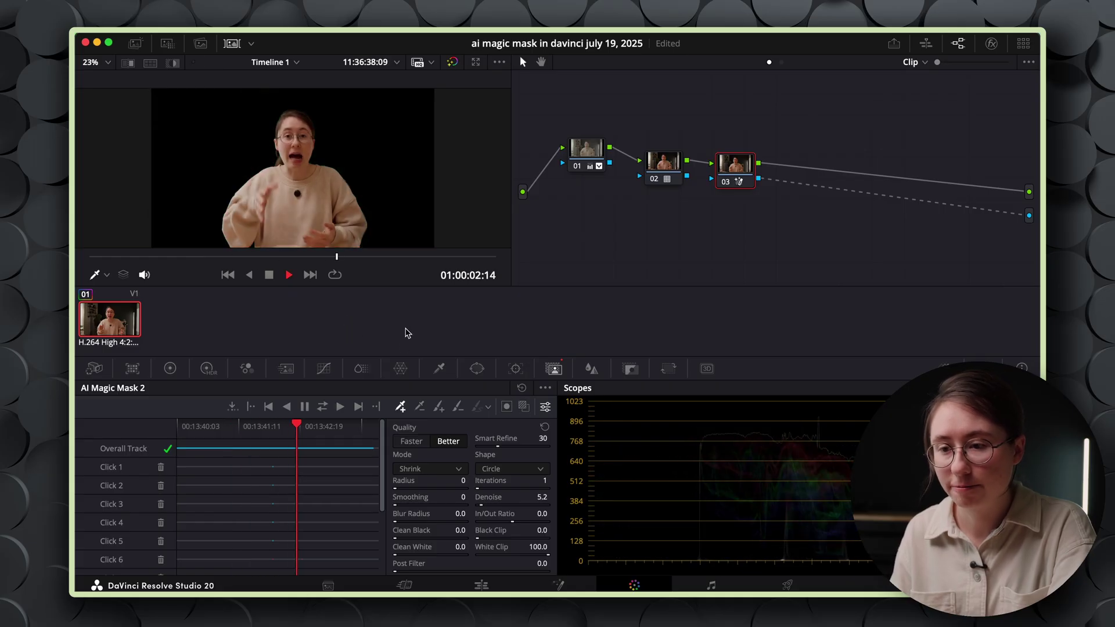
key("space")
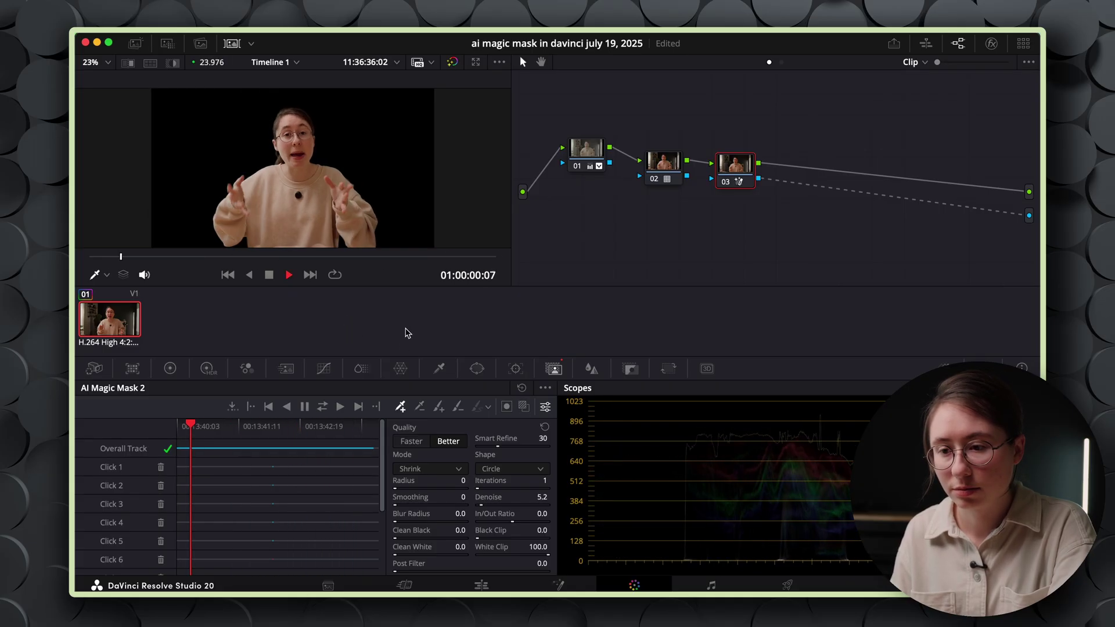
key("space")
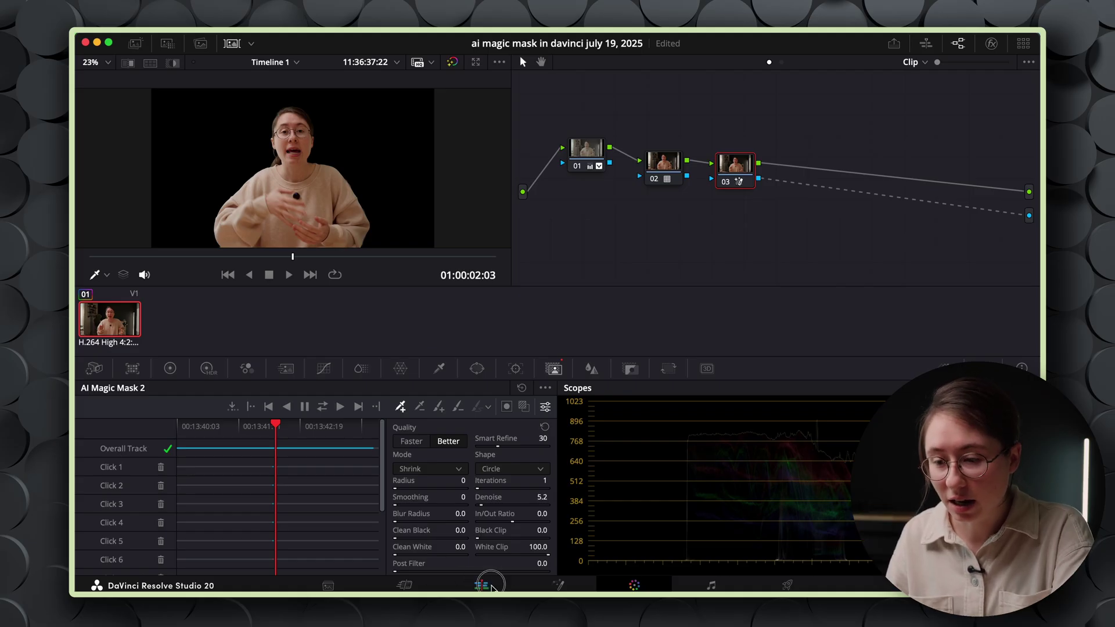
left_click(488, 586)
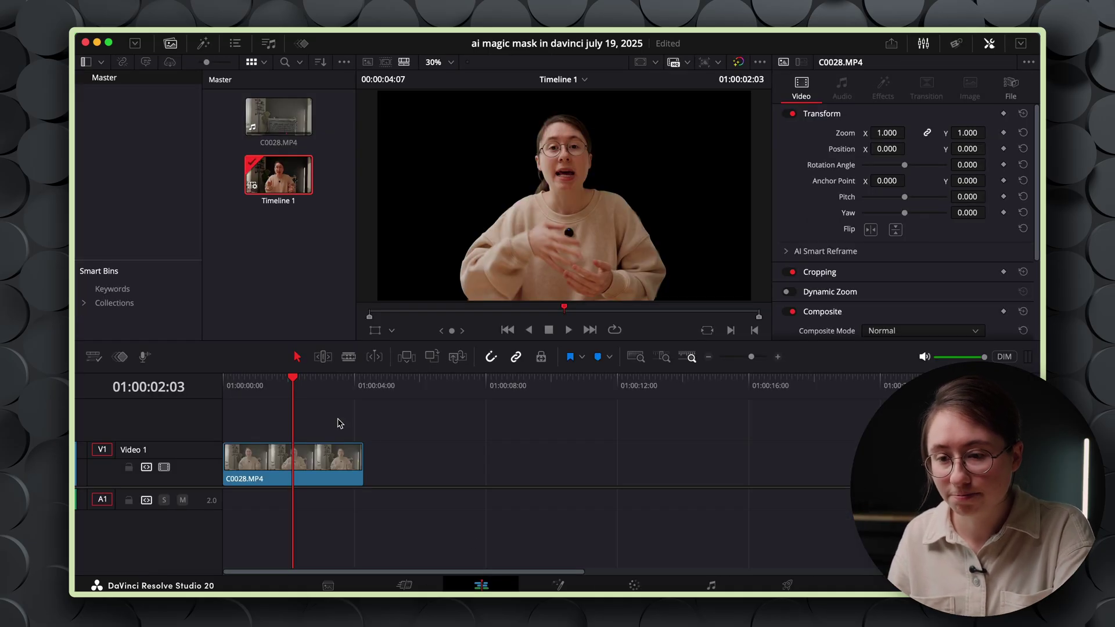
Add a Text+ title on Video 2 spanning the clip, with the text 'MAGIC'.
left_click(200, 43)
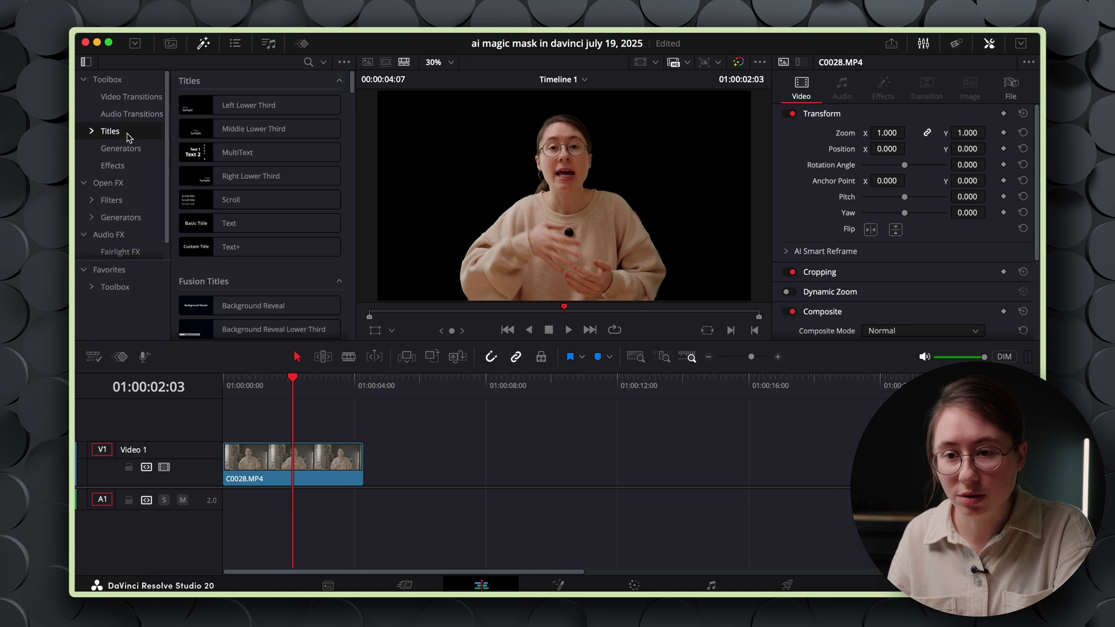
left_click_drag(230, 247, 226, 427)
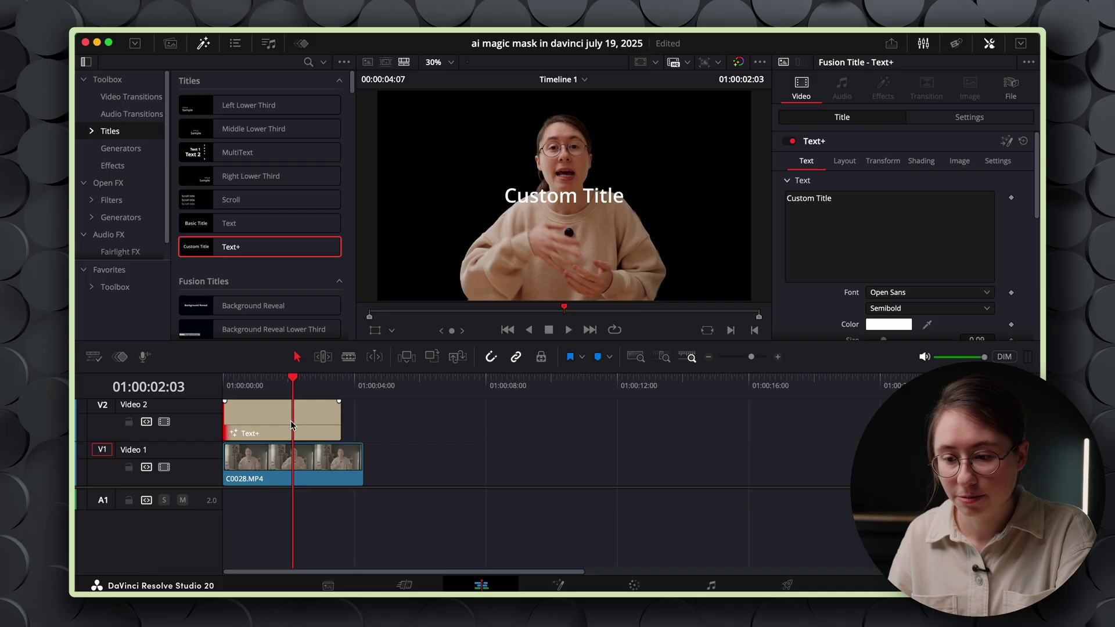
left_click_drag(340, 421, 359, 422)
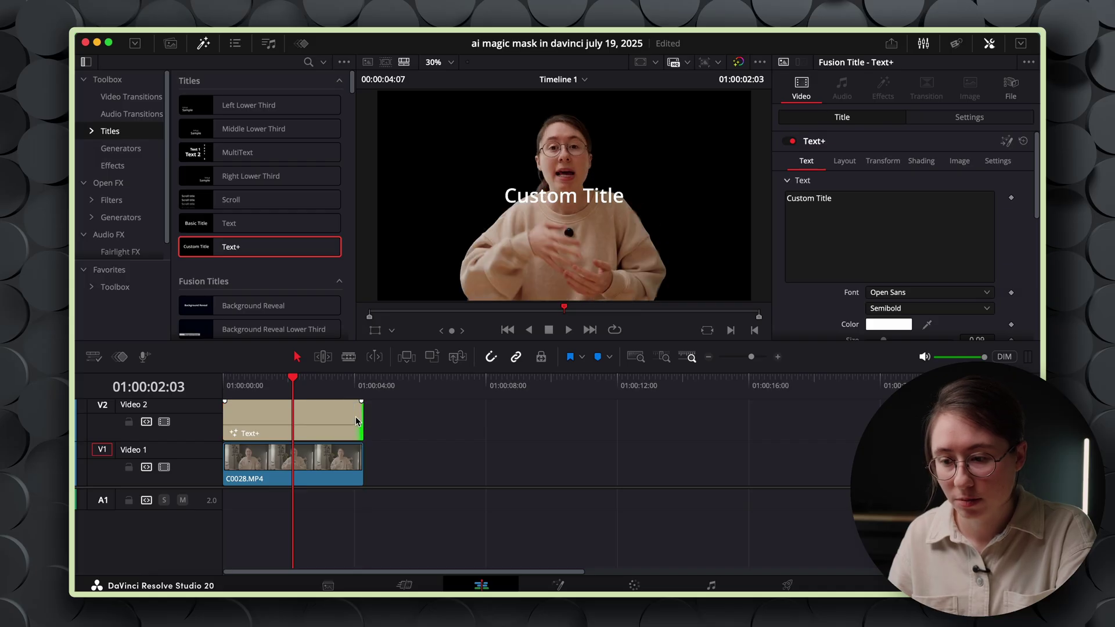
triple_click(853, 198)
type("MAGIC")
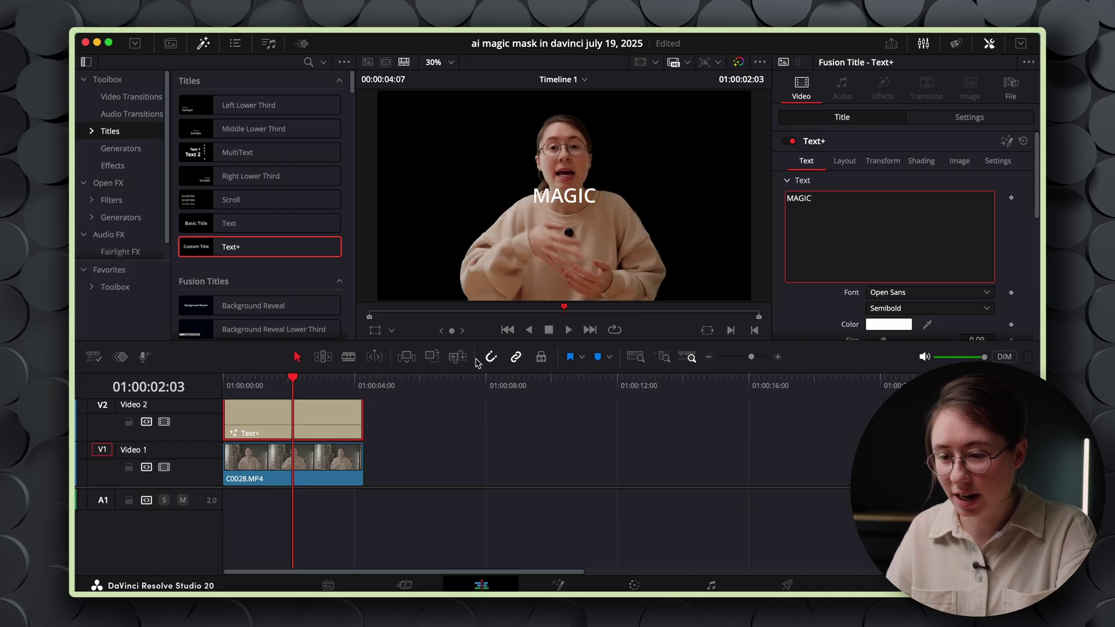
left_click(401, 423)
Enlarge the MAGIC title to size 0.4764 and move the presenter clip up to Video 3.
scroll(894, 283, "down", 3)
left_click_drag(885, 279, 947, 279)
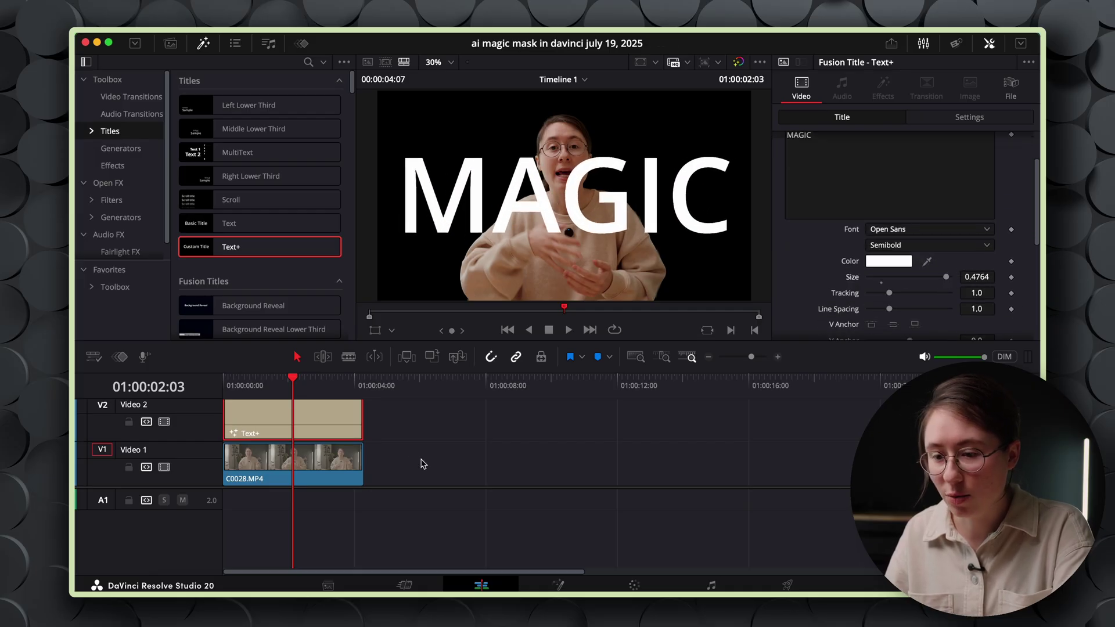
left_click(401, 440)
left_click_drag(334, 445, 331, 402)
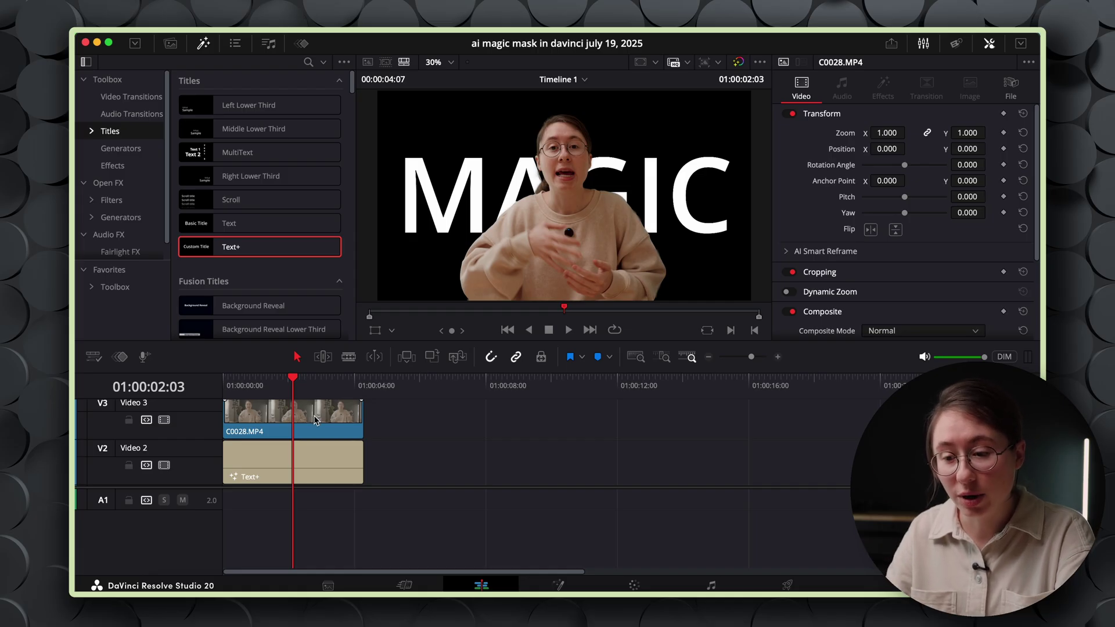
Place a copy of the original clip on Video 1 beneath the title.
scroll(314, 419, "down", 2)
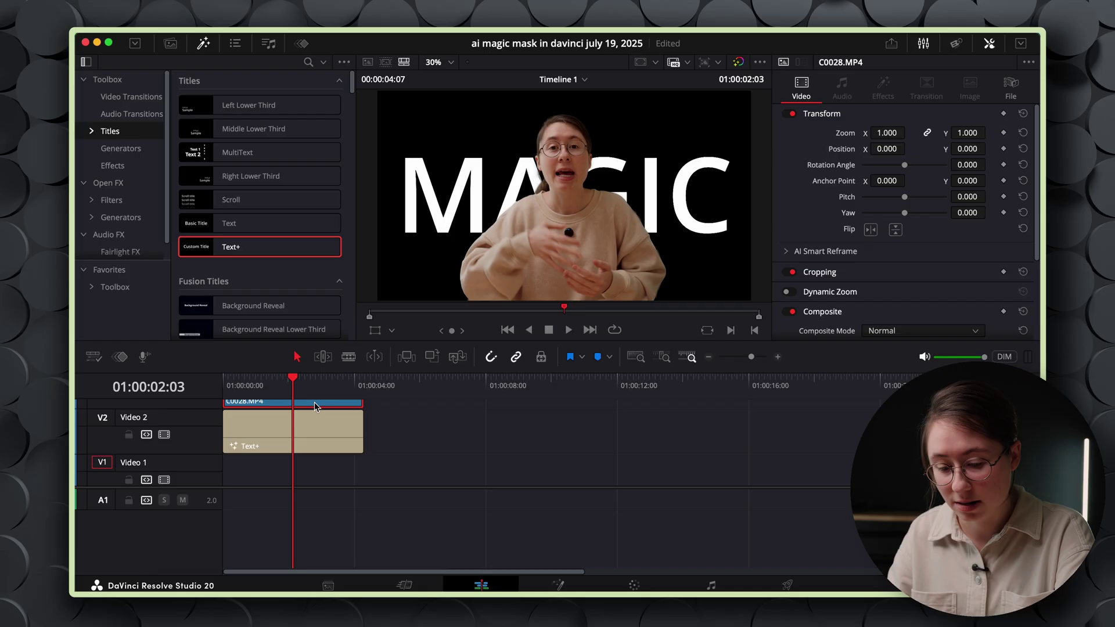
left_click_drag(314, 406, 306, 475)
scroll(165, 434, "up", 2)
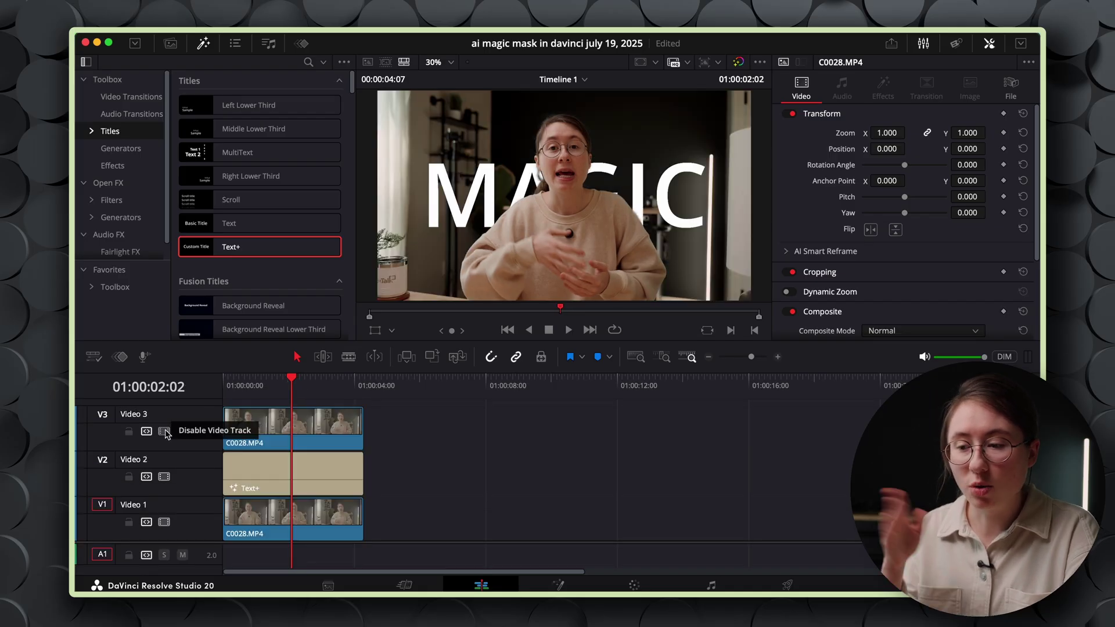
Toggle Video 3, Video 1 and Video 2 off and on to compare layers, leaving all enabled.
left_click(165, 433)
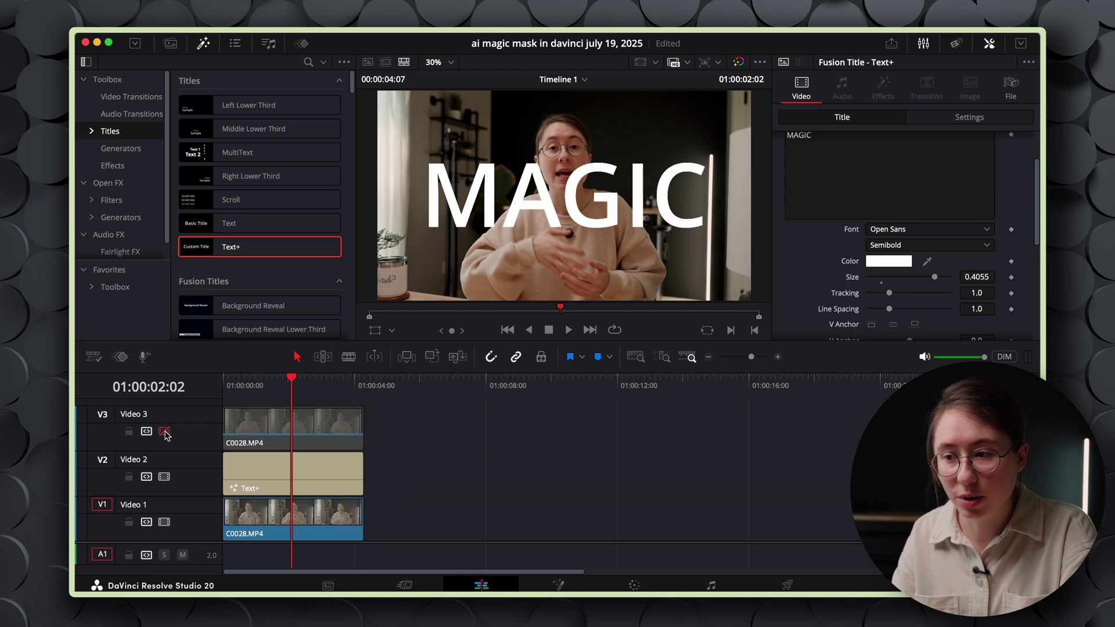
left_click(165, 432)
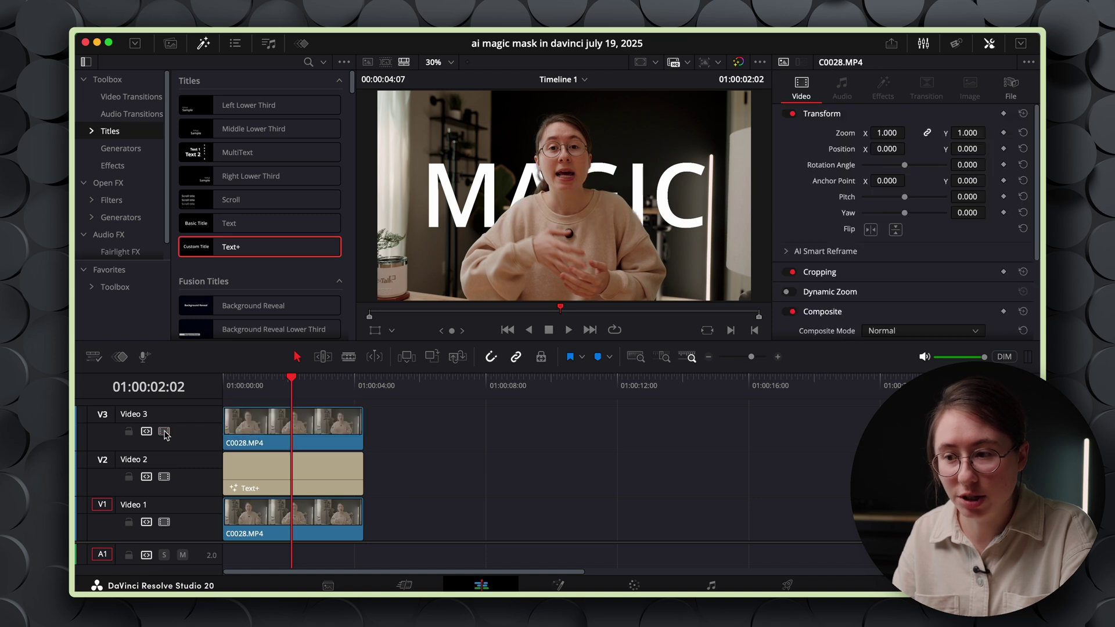
left_click(164, 432)
left_click(164, 432)
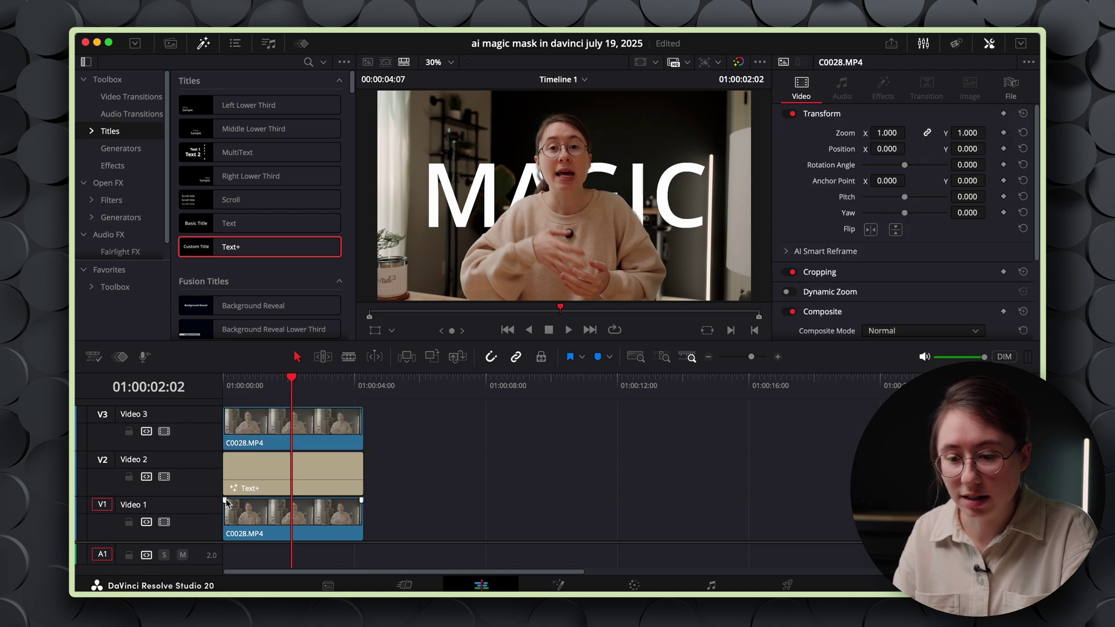
left_click(164, 522)
left_click(165, 522)
left_click(165, 522)
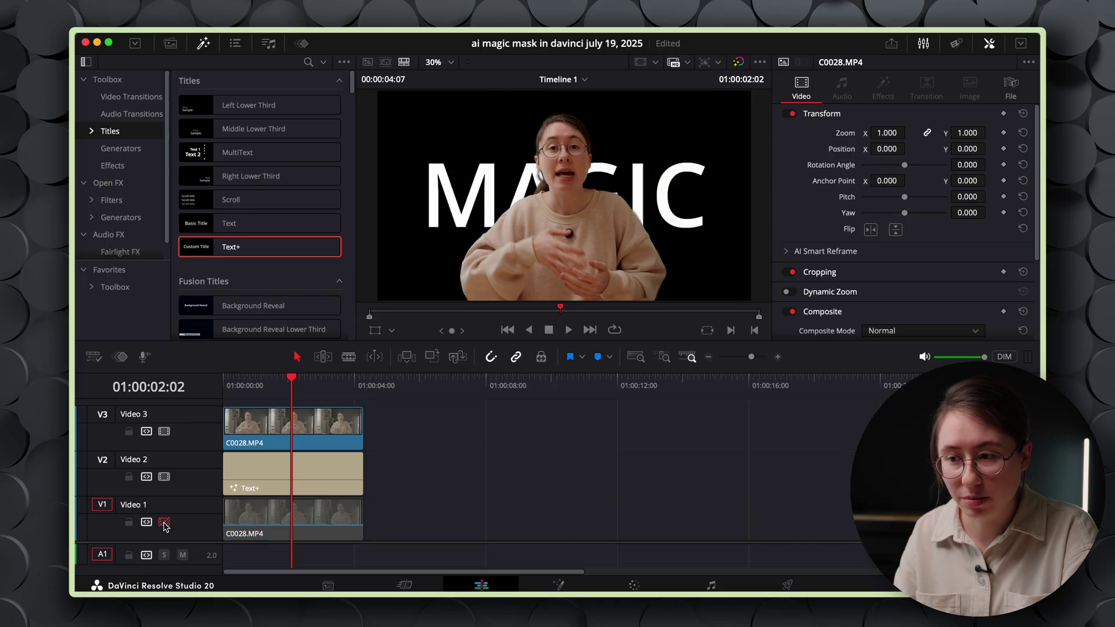
left_click(164, 521)
left_click(165, 476)
left_click(164, 477)
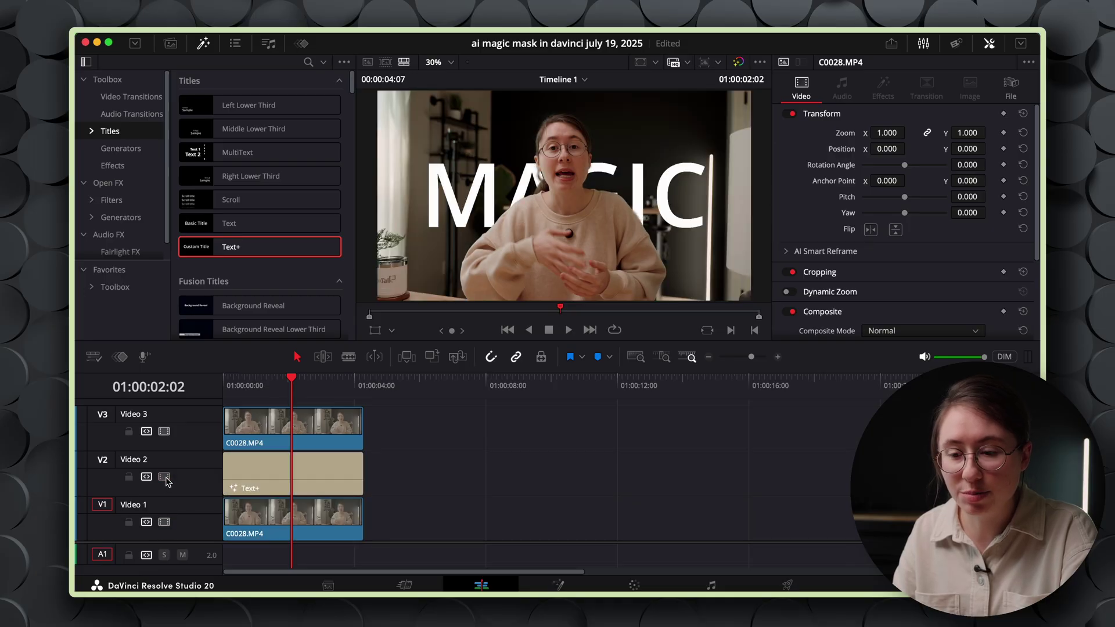
left_click_drag(225, 382, 294, 390)
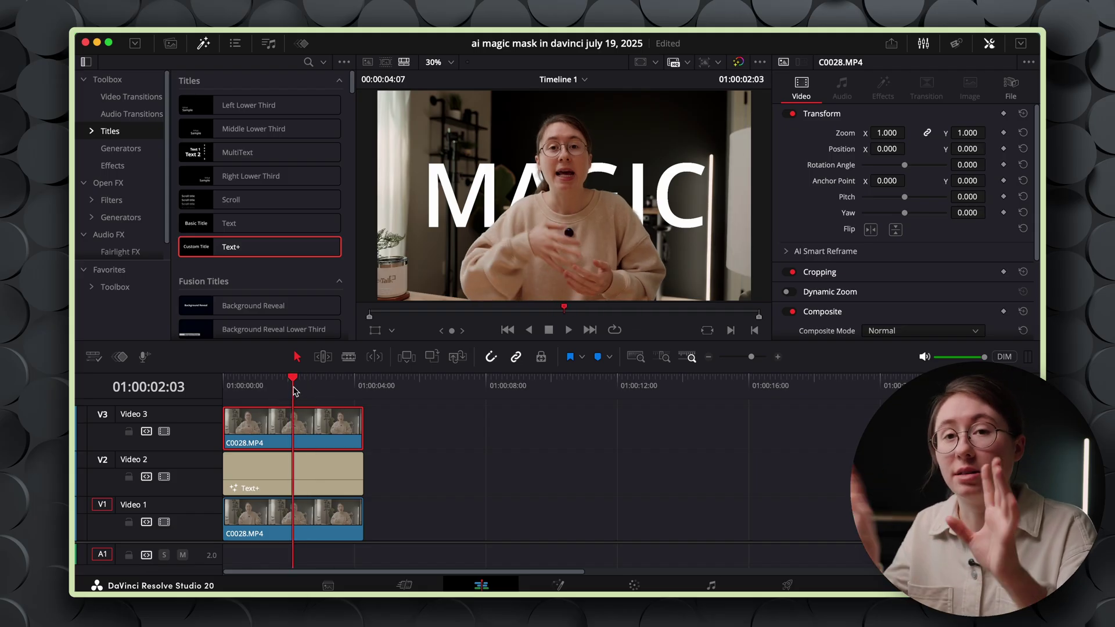
Play and scrub the composite, zooming in to inspect mask edges, then select the MAGIC title clip.
left_click_drag(294, 390, 194, 404)
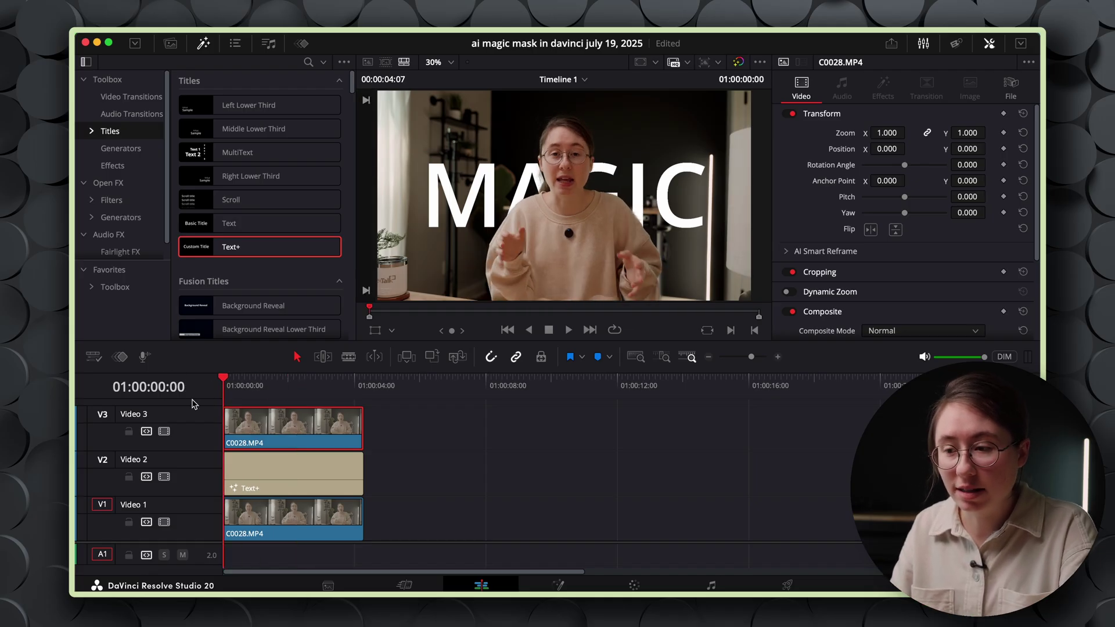
key("space")
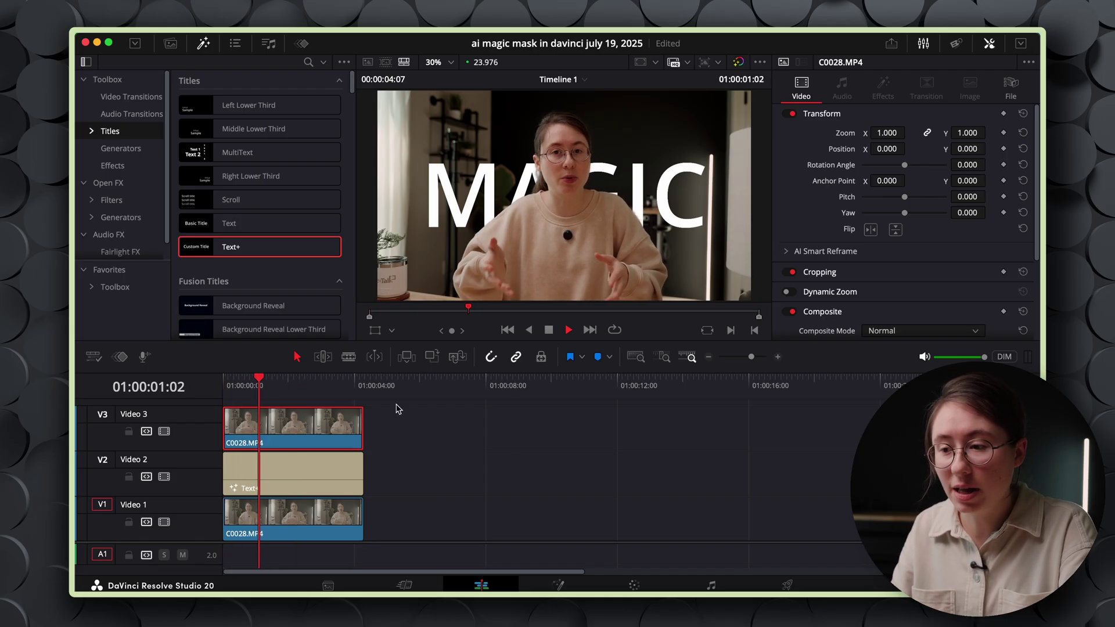
key("space")
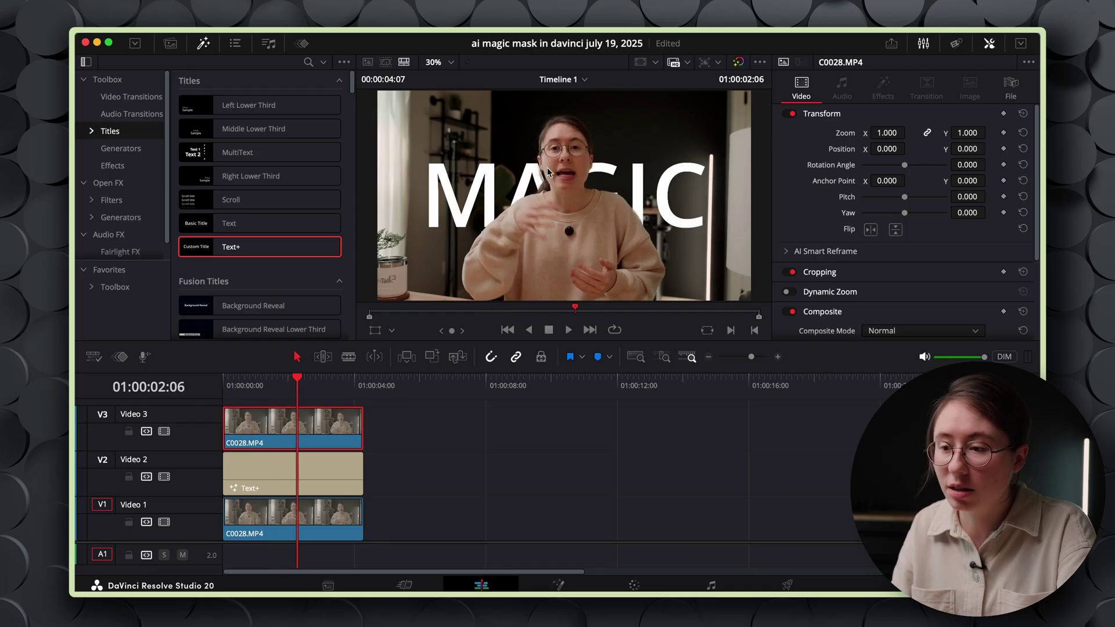
scroll(548, 170, "up", 10)
left_click(257, 386)
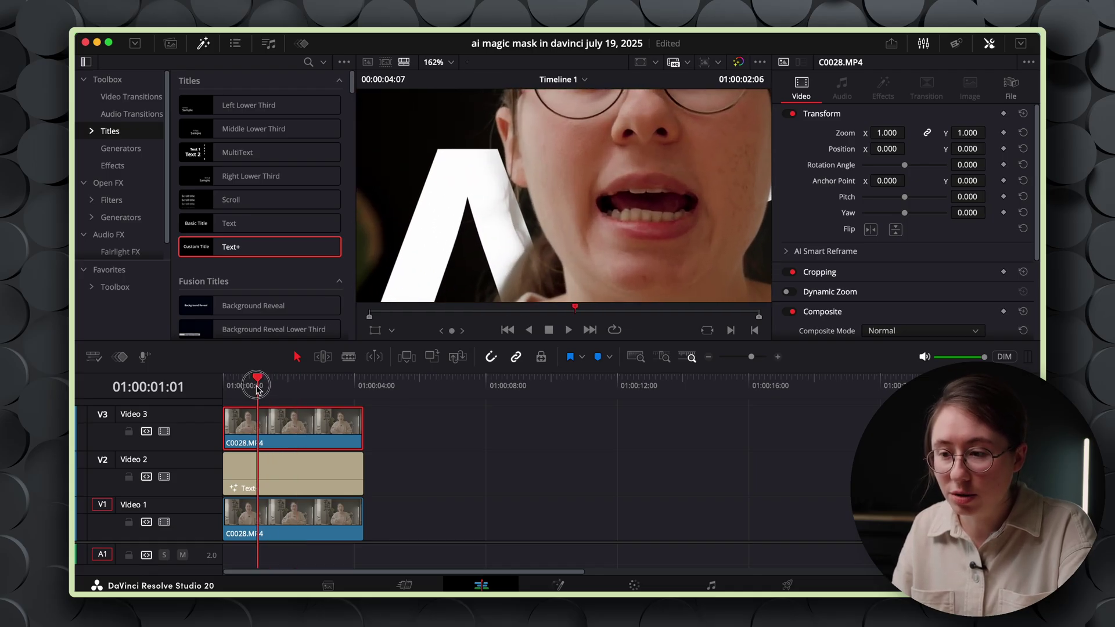
left_click_drag(258, 387, 307, 392)
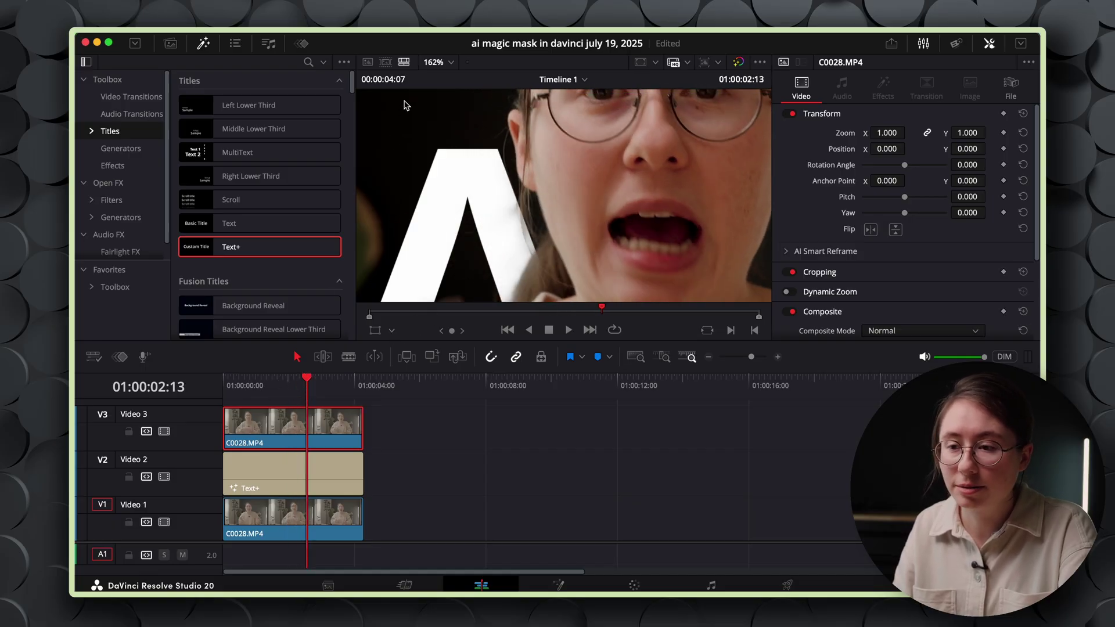
key("shift+z")
key("Home")
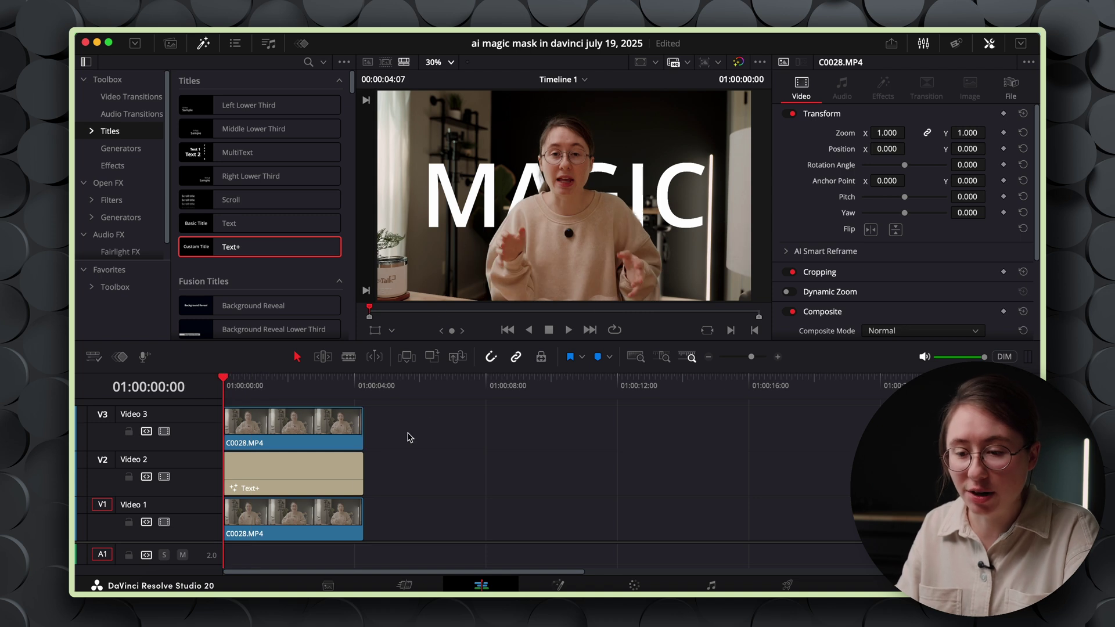
key("space")
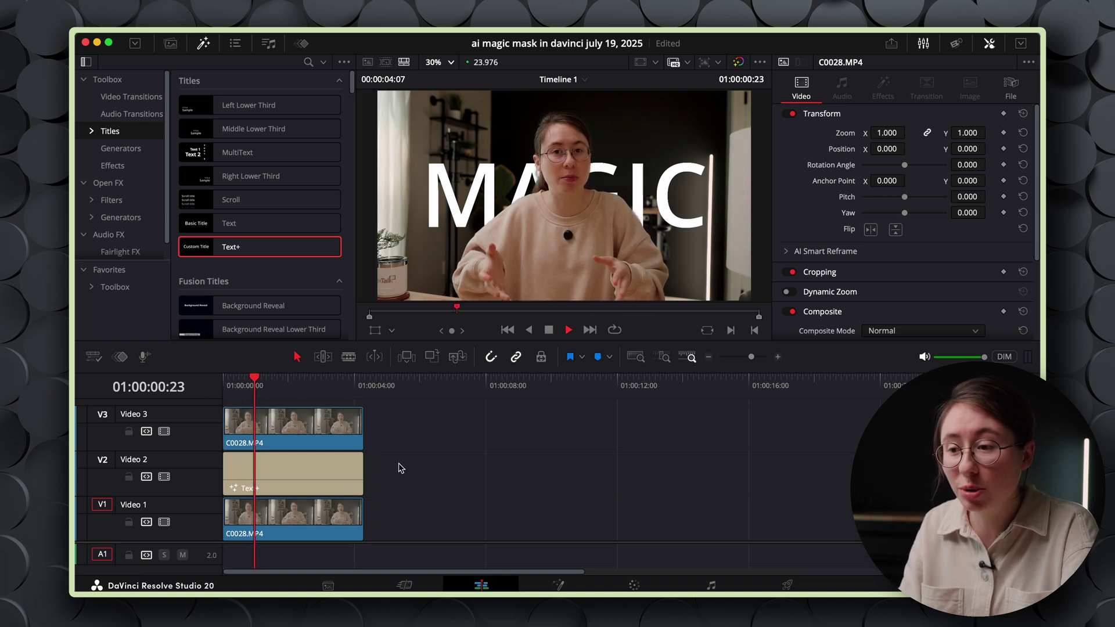
left_click(342, 473)
key("space")
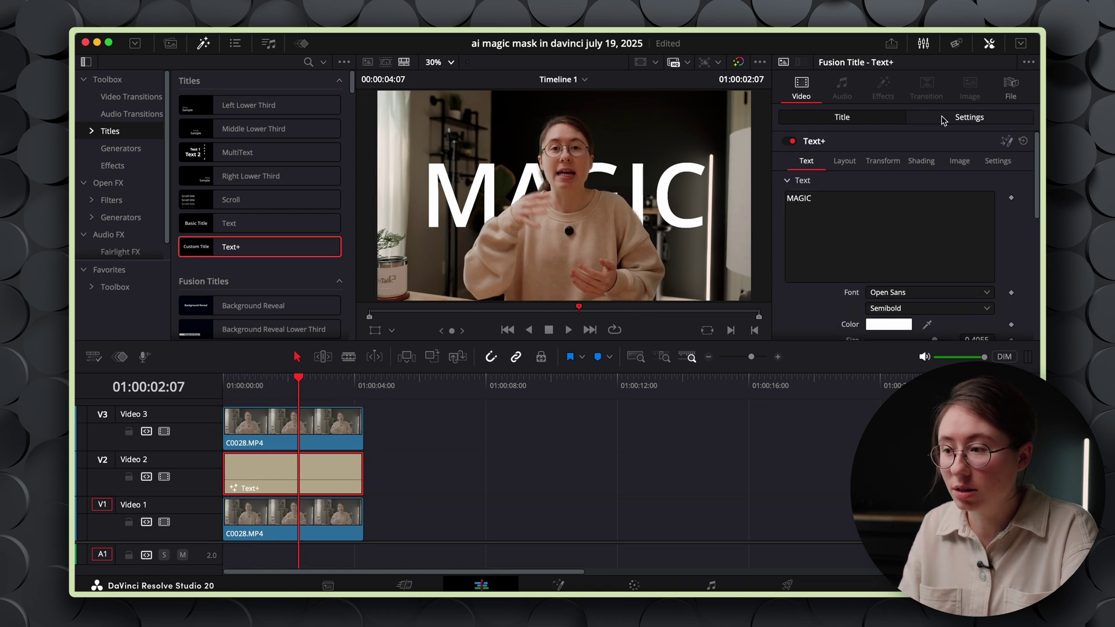
Set the MAGIC title's Zoom to 1.25 and shift its vertical position.
left_click(944, 121)
mouse_move(888, 160)
left_mouse_down()
mouse_move(907, 161)
mouse_move(883, 160)
left_mouse_up()
left_click_drag(951, 176, 279, 357)
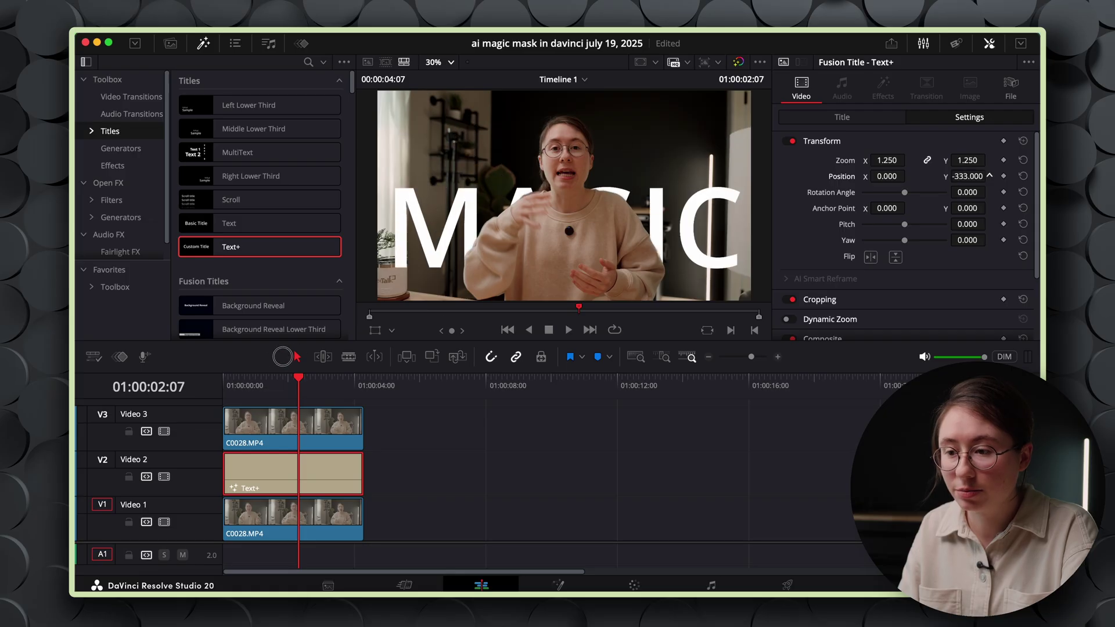
left_click(414, 456)
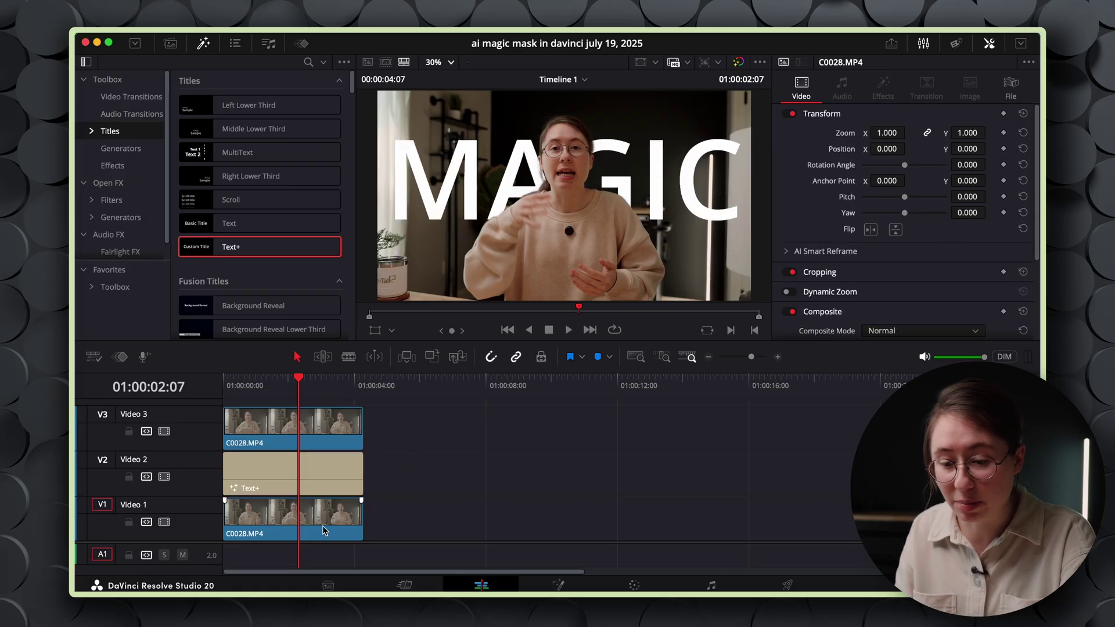
Replace the Video 1 background with the star timelapse and preview the composite.
key("ctrl+z")
key("ctrl+z")
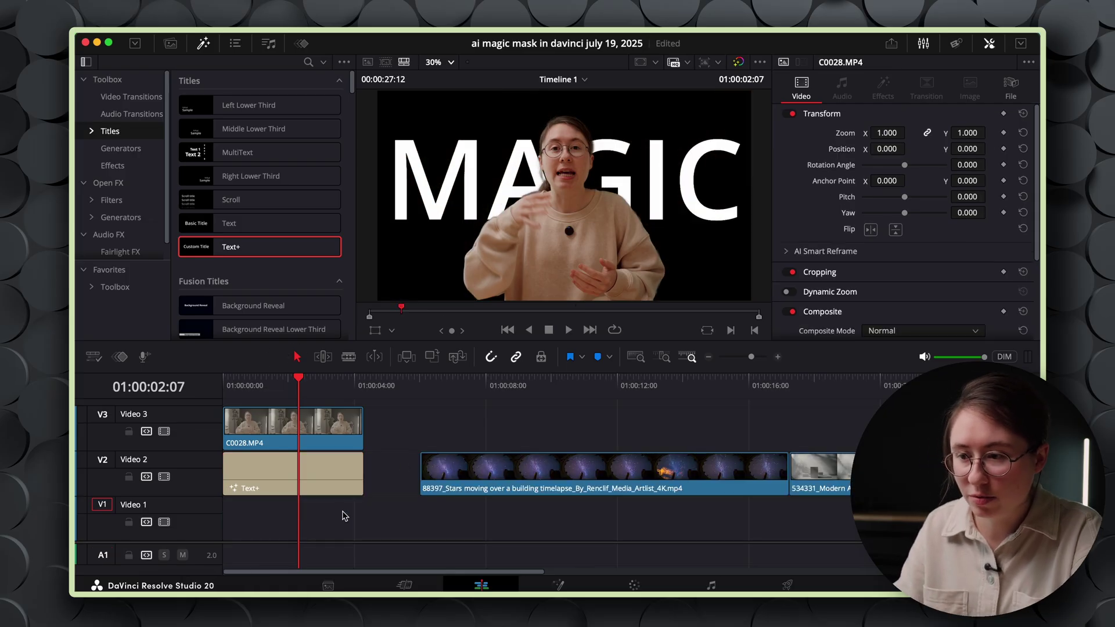
left_click_drag(519, 470, 310, 525)
key("Home")
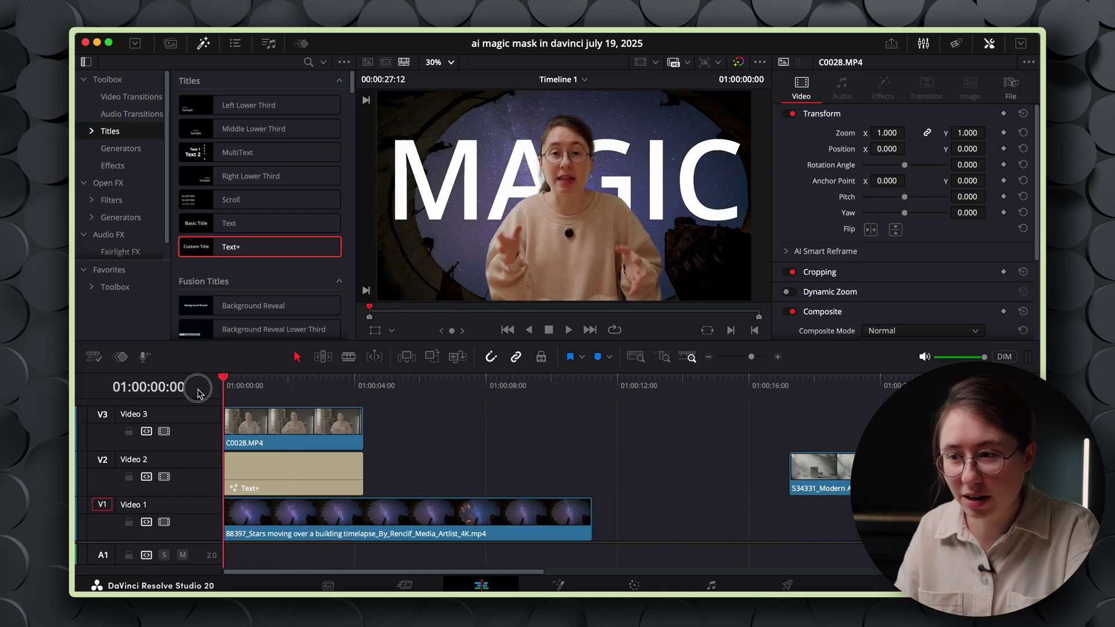
key("space")
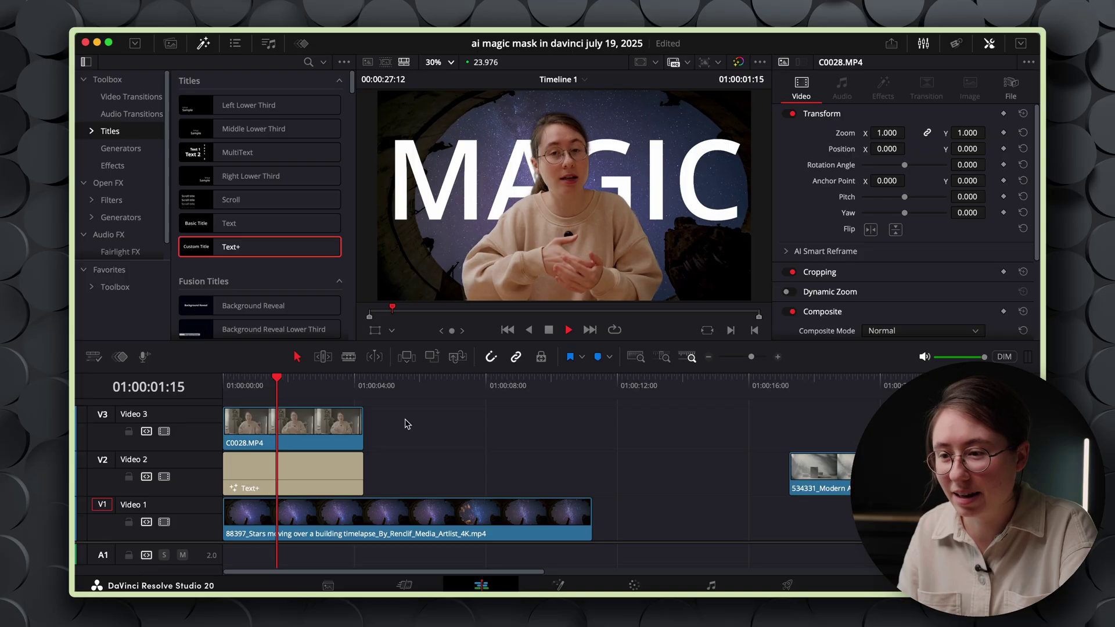
key("space")
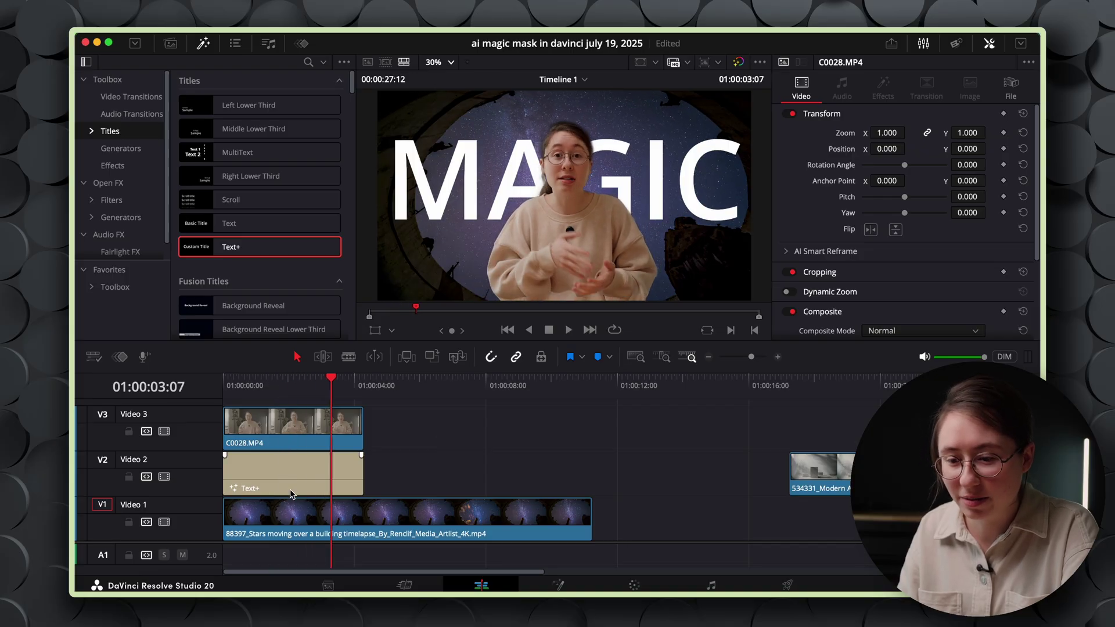
Hide the title track, swap the stars for the Modern Art clip on Video 1, and preview.
left_click(163, 476)
left_click(444, 515)
key("Delete")
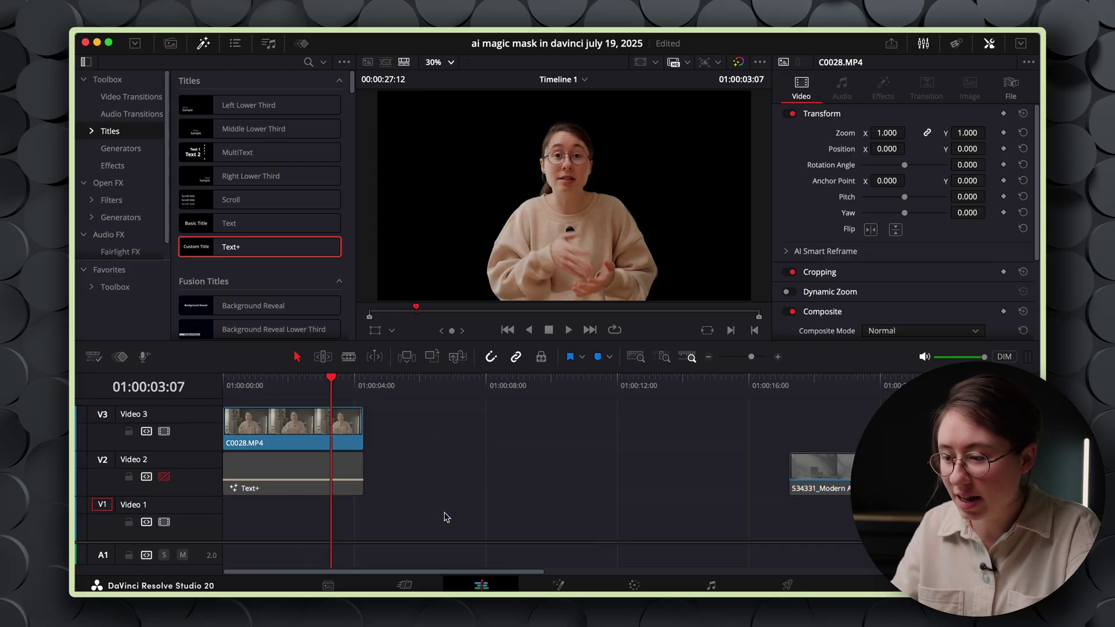
left_click_drag(791, 453, 299, 517)
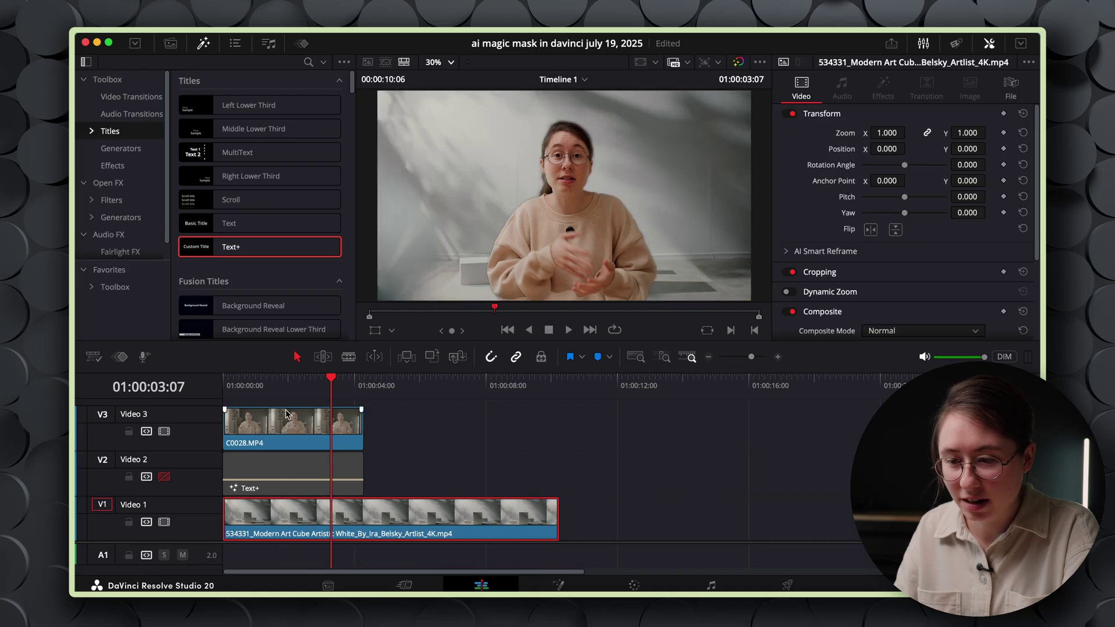
left_click(280, 384)
left_click(261, 384)
key("space")
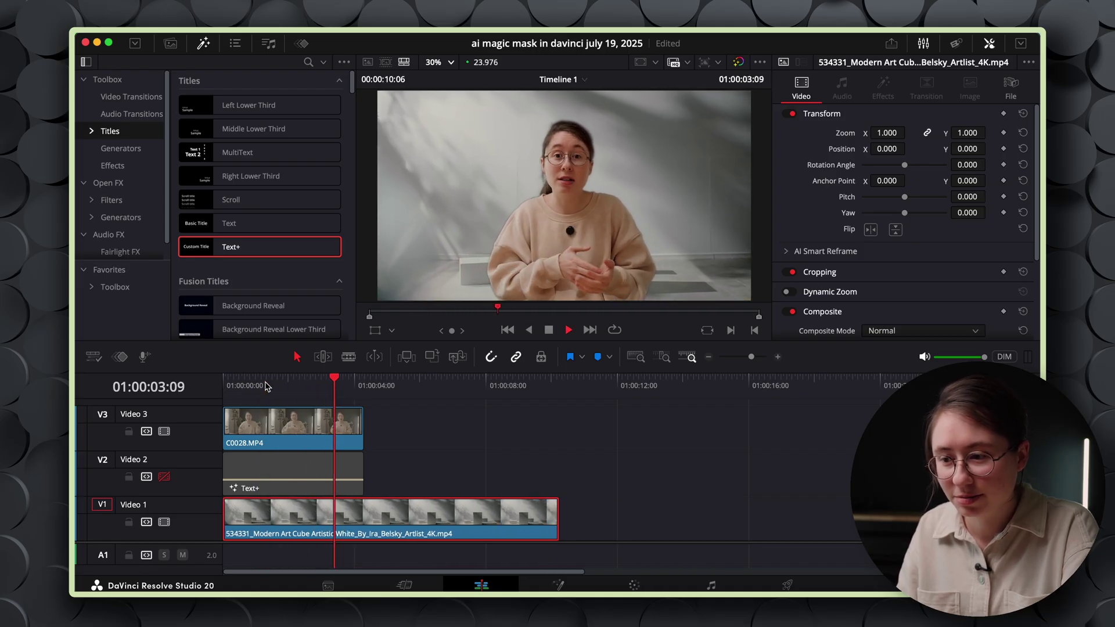
key("space")
key("Home")
key("space")
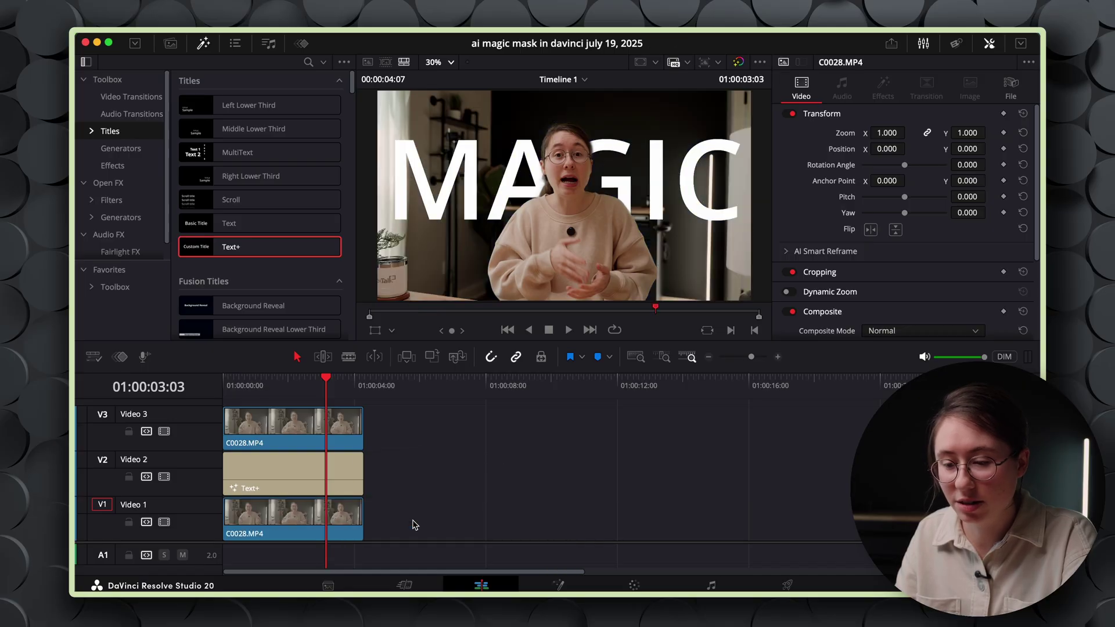
Hide the MAGIC title track and apply a 0.400 Gaussian Blur to the Video 1 clip.
left_click(288, 386)
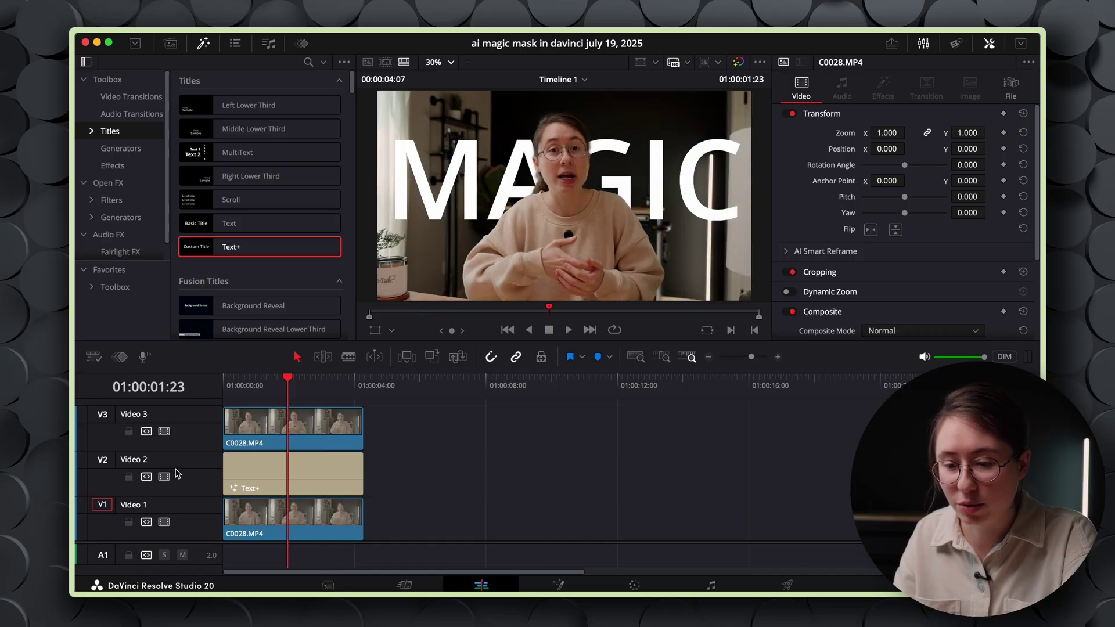
left_click(164, 477)
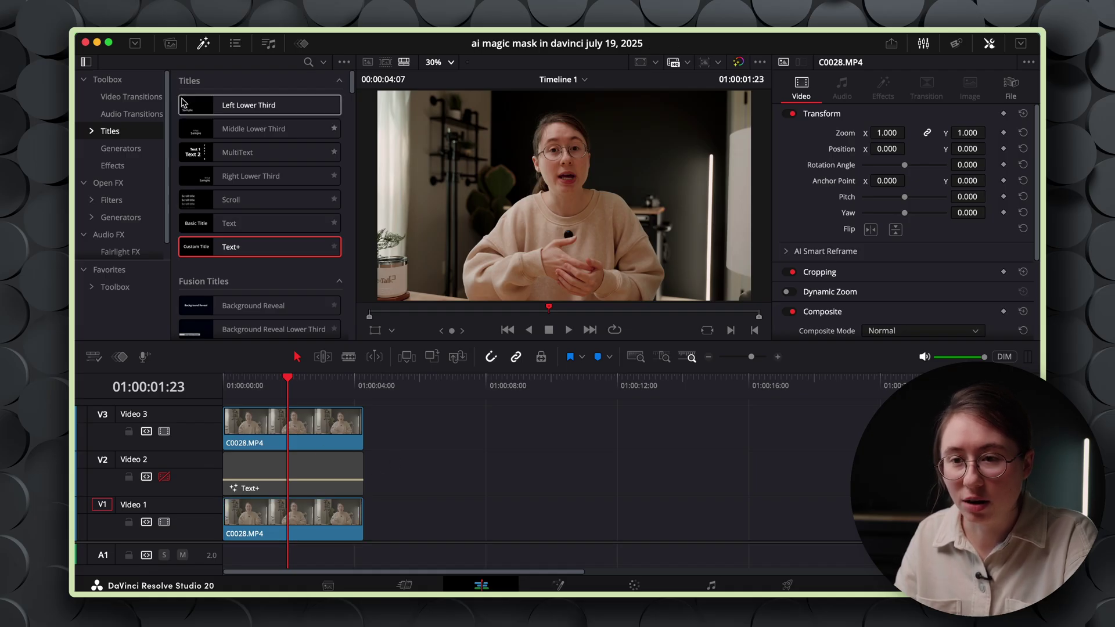
left_click(112, 200)
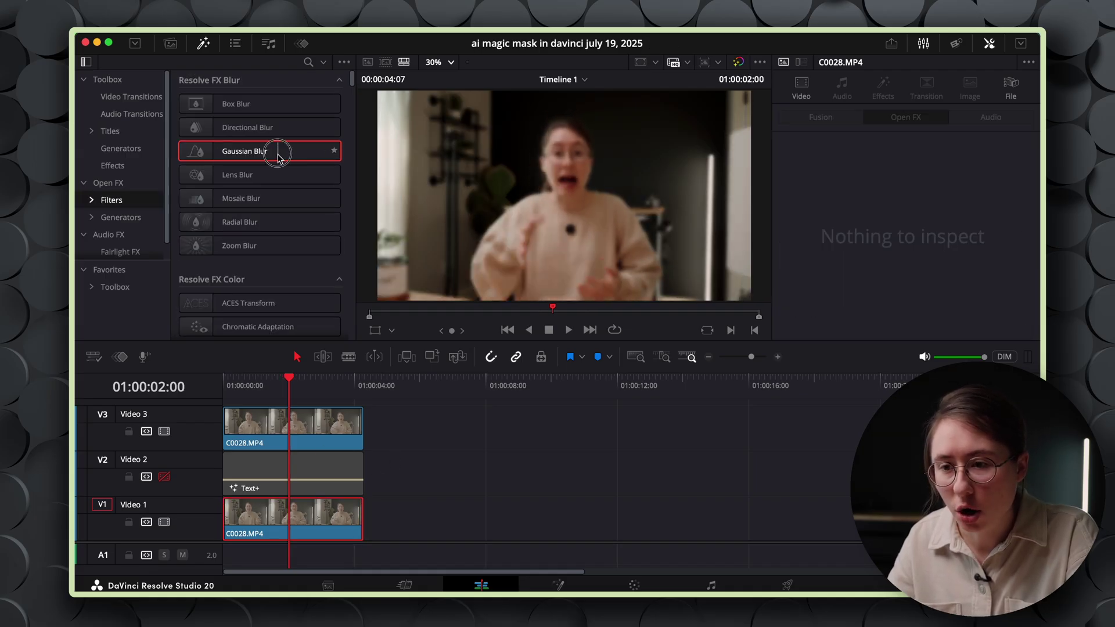
left_click_drag(279, 149, 274, 519)
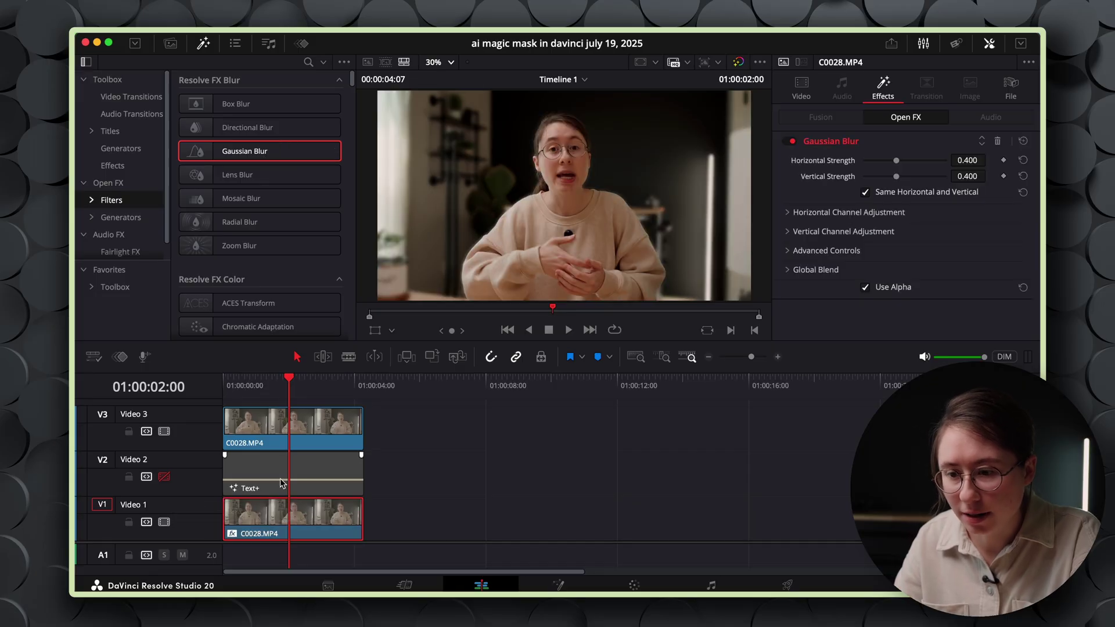
left_click_drag(264, 386, 297, 388)
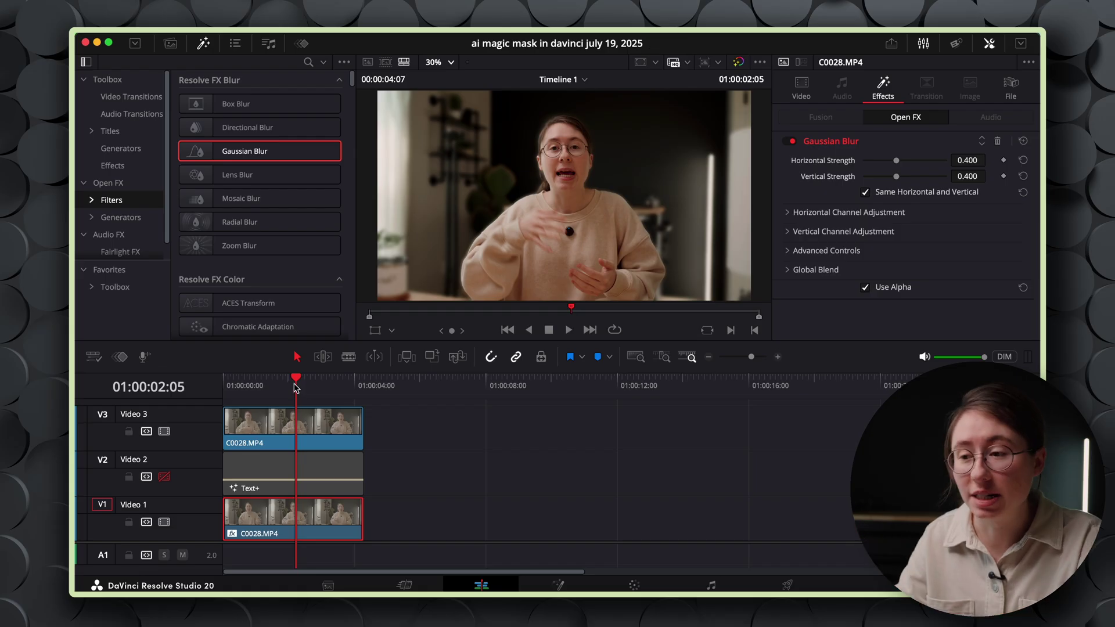